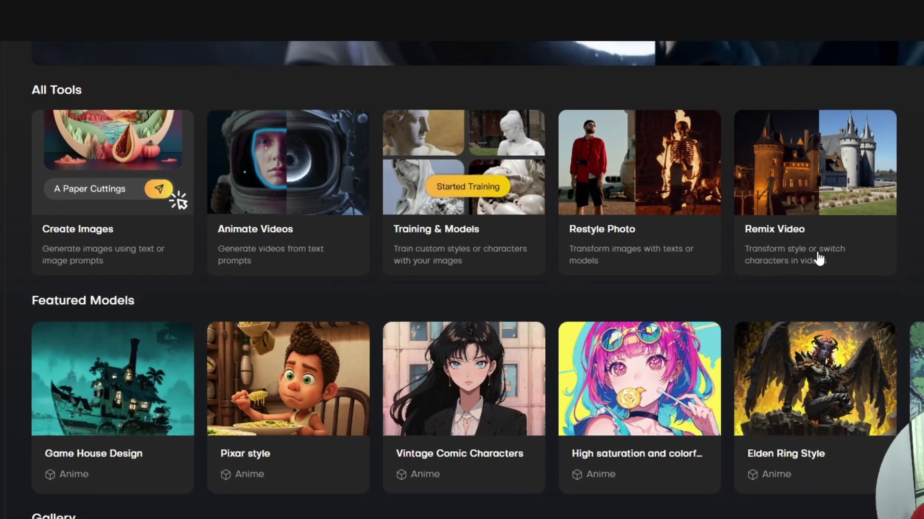
Open the Create Images tool, browse the available models, and choose the Real core model.
scroll(255, 164, "down", 3)
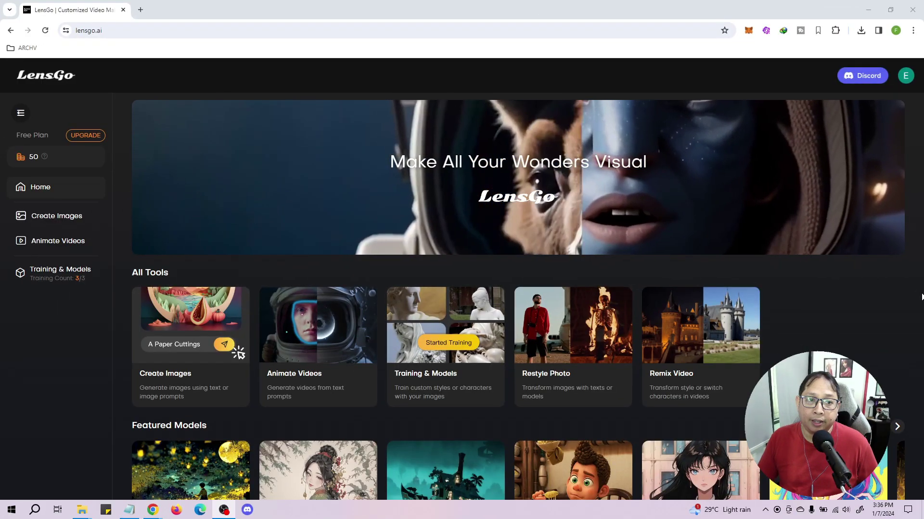
left_click(69, 218)
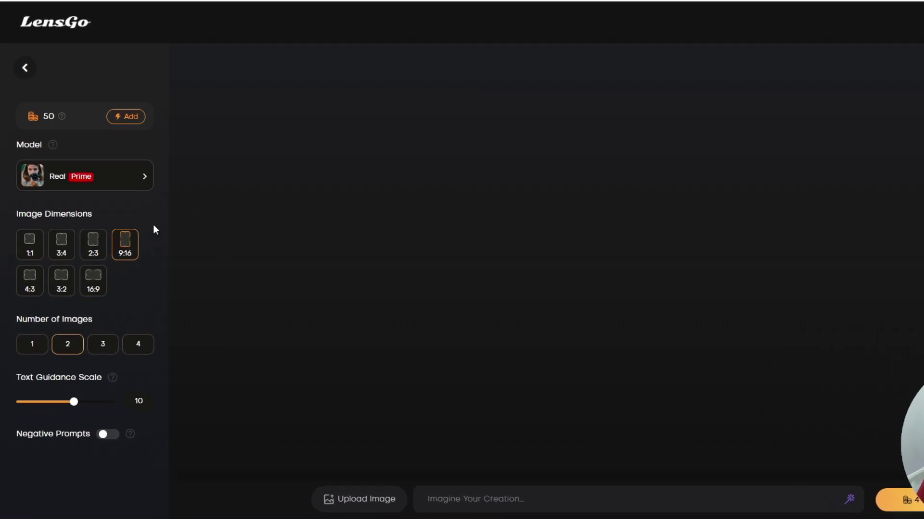
left_click(107, 178)
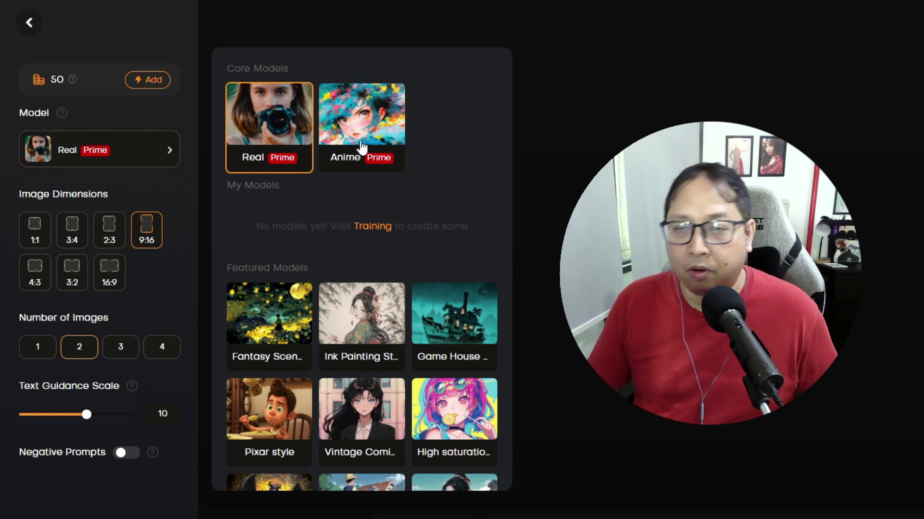
scroll(336, 193, "down", 3)
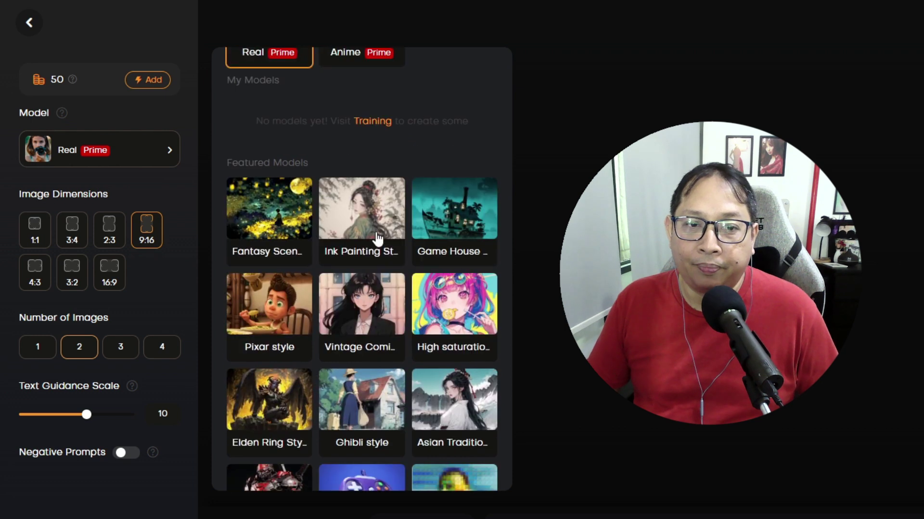
scroll(407, 214, "down", 3)
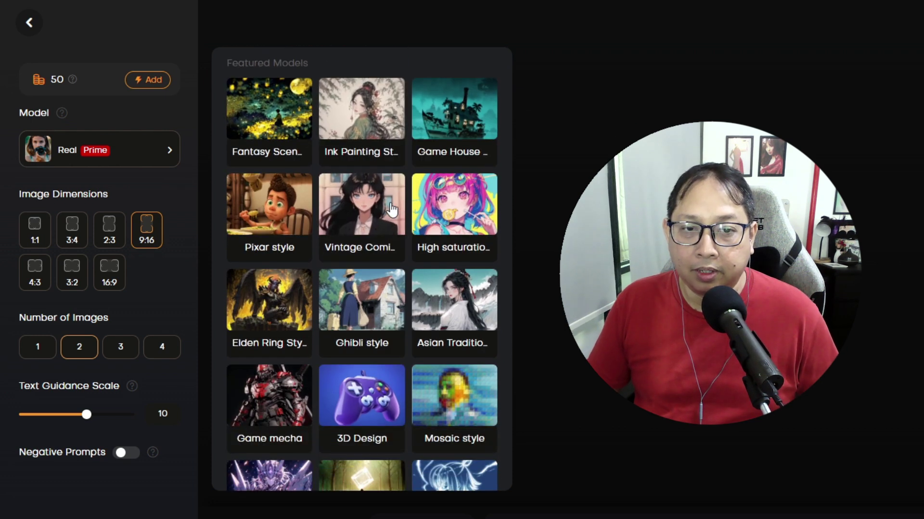
scroll(406, 214, "down", 3)
scroll(406, 216, "up", 6)
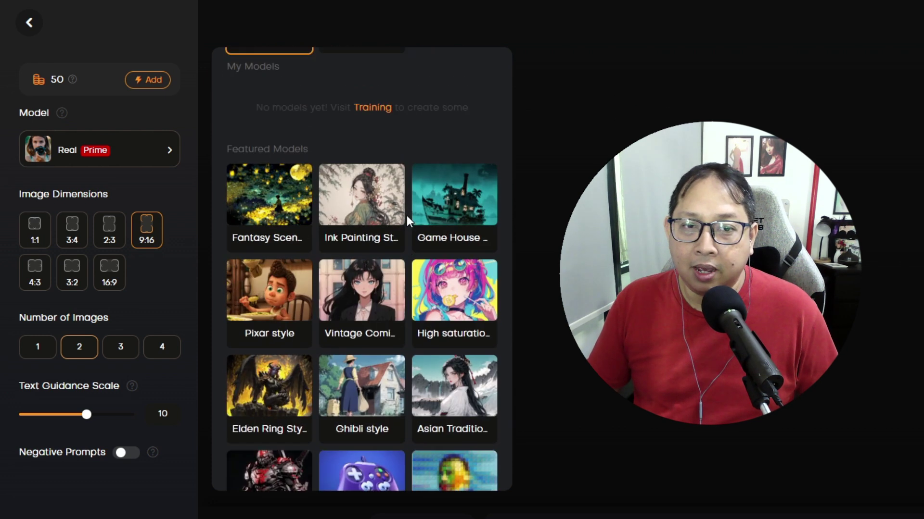
scroll(401, 226, "down", 3)
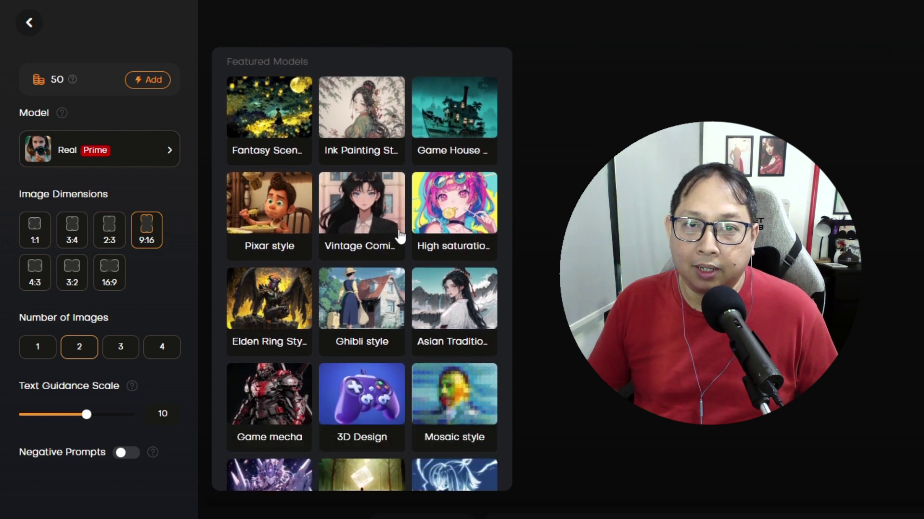
scroll(401, 239, "down", 1)
scroll(407, 245, "up", 5)
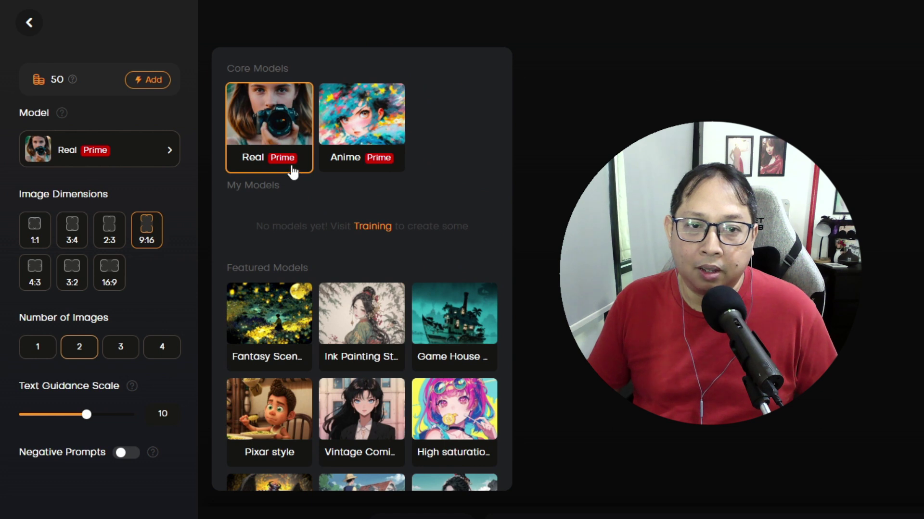
left_click(269, 117)
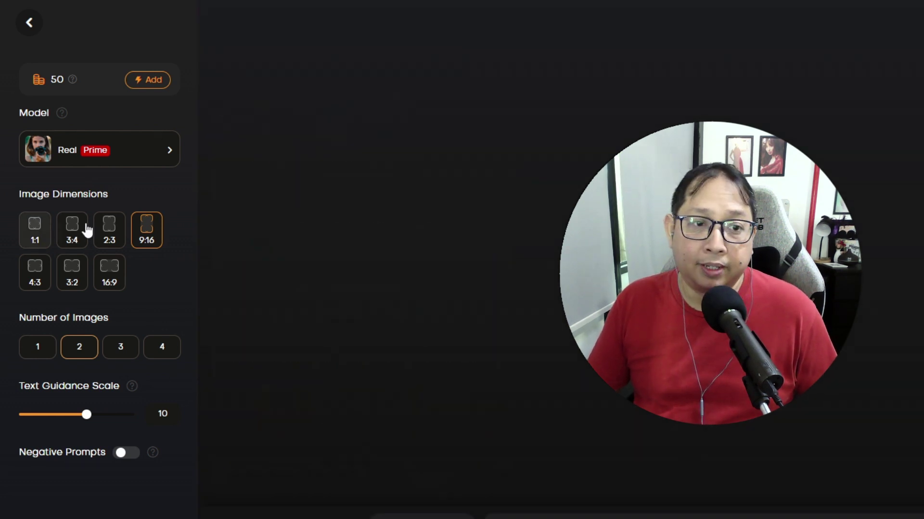
Try the 1:1 and 16:9 image dimensions and return to 9:16.
left_click(33, 234)
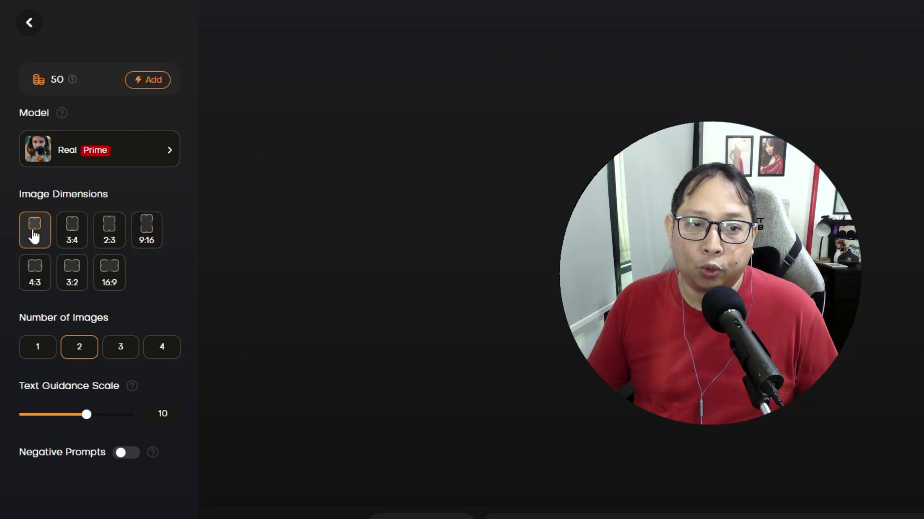
left_click(160, 237)
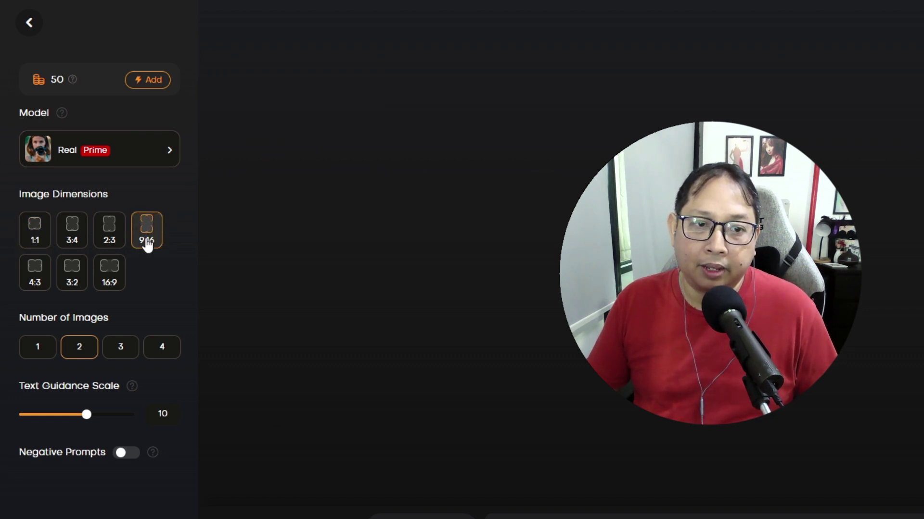
left_click(117, 280)
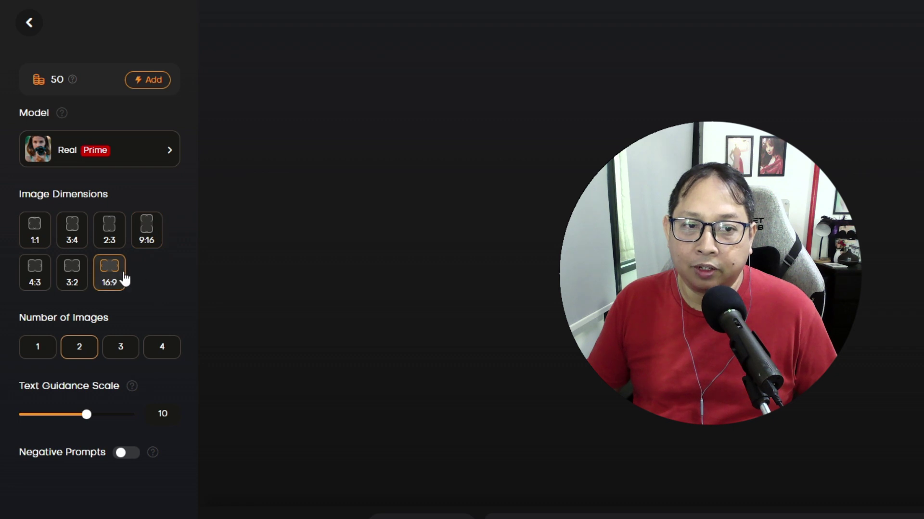
left_click(145, 237)
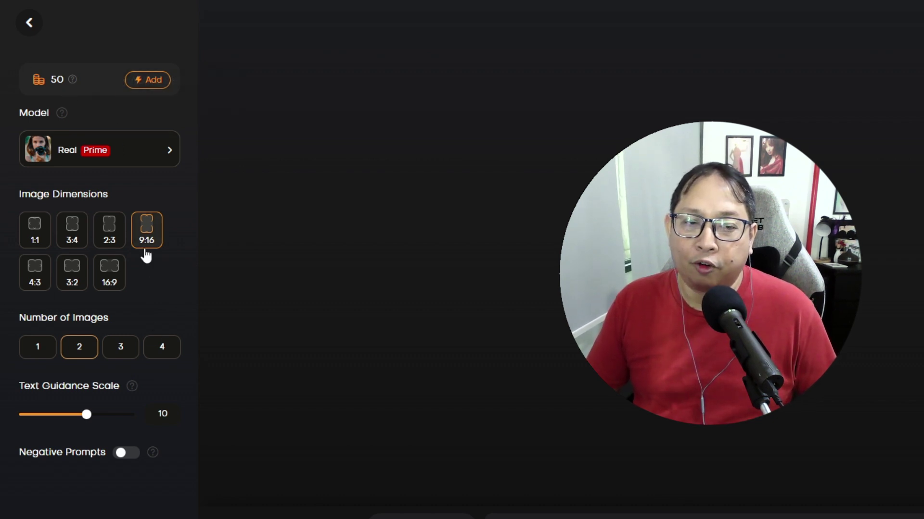
mouse_move(39, 91)
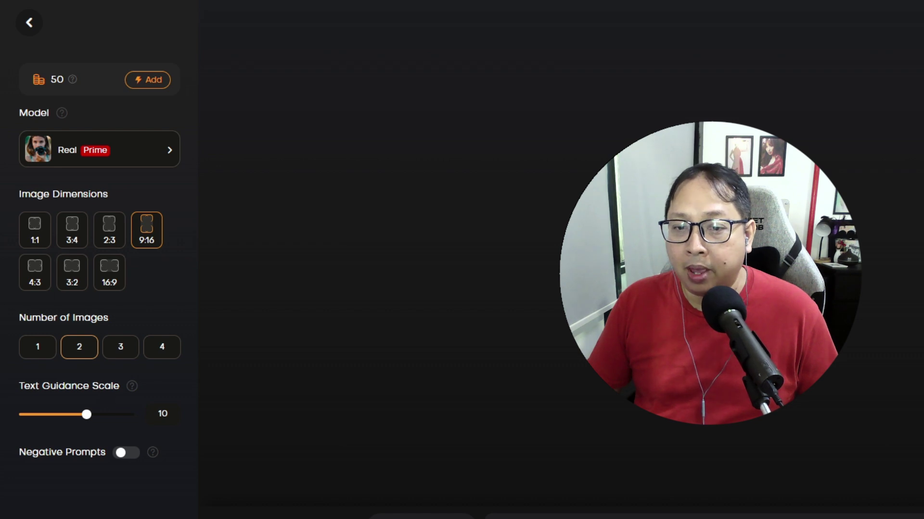
mouse_move(87, 414)
left_mouse_down()
mouse_move(144, 422)
mouse_move(11, 421)
mouse_move(104, 423)
mouse_move(90, 426)
left_mouse_up()
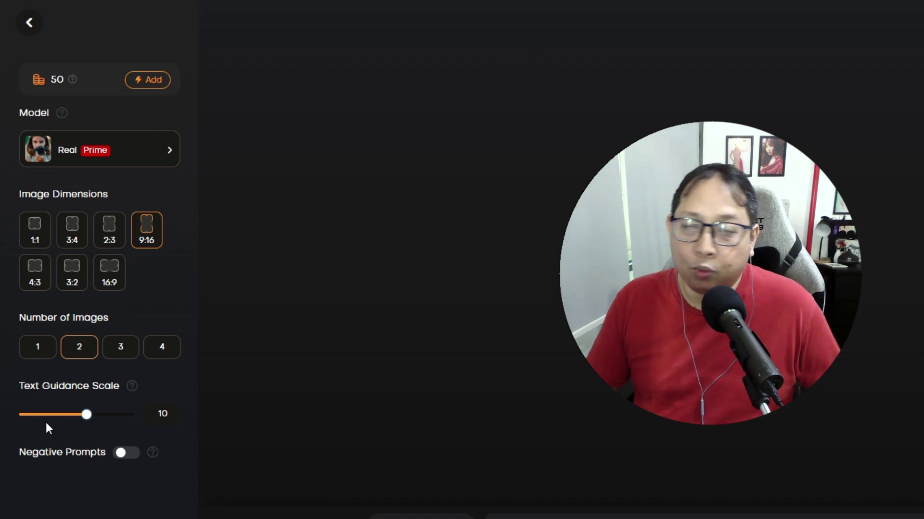
Enable negative prompts and review the default list of excluded terms.
scroll(35, 427, "down", 1)
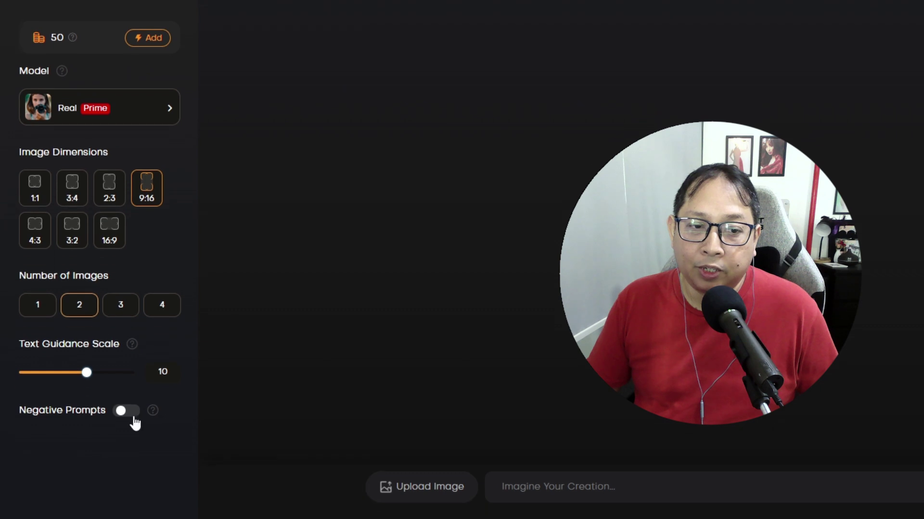
left_click(127, 401)
scroll(166, 406, "down", 1)
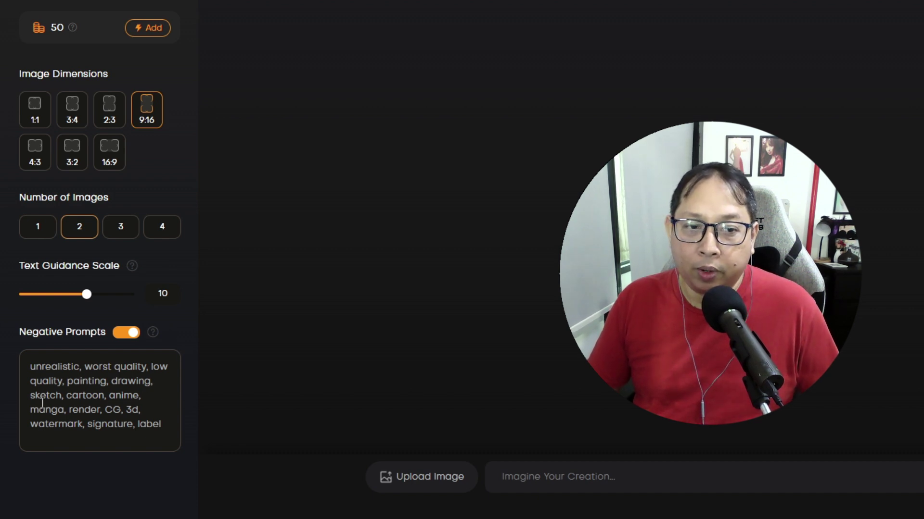
scroll(179, 355, "up", 2)
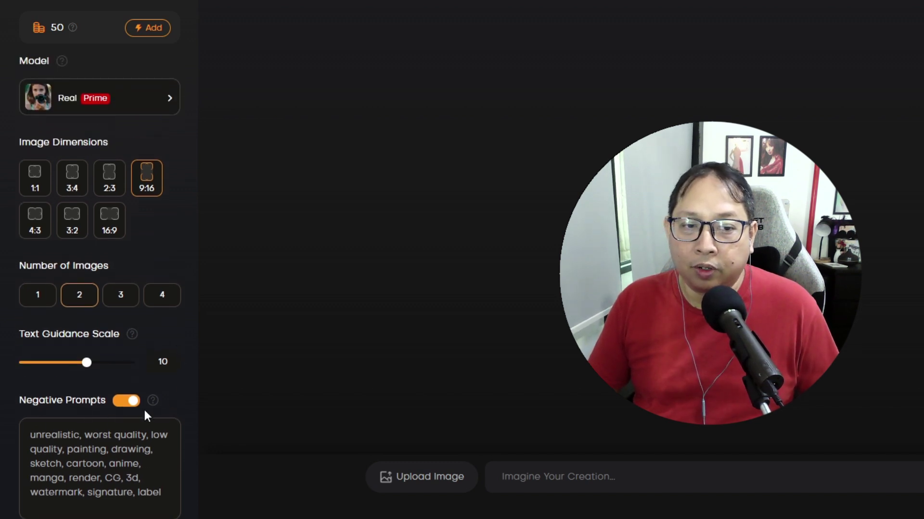
scroll(177, 387, "down", 2)
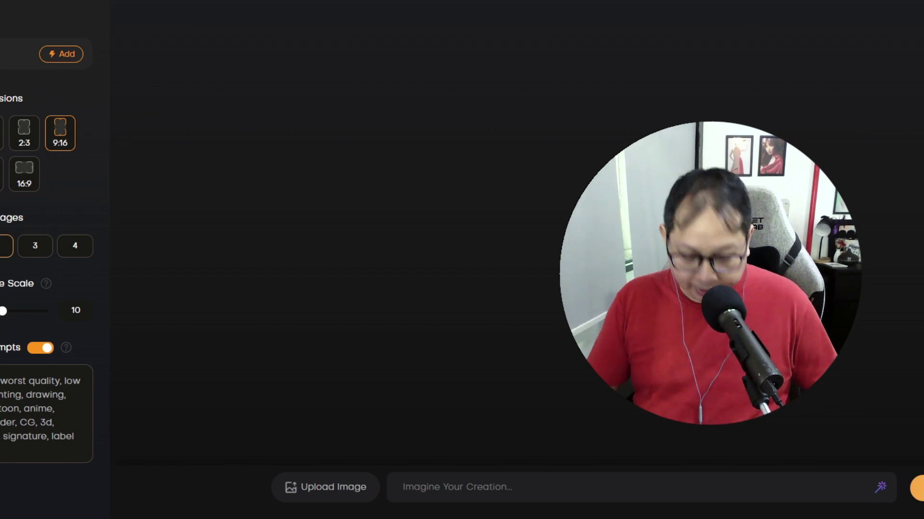
Generate images from a highly detailed photojournalism prompt: beautiful Japanese girl, half body shot, smiling, happy, Kodak, 35mm, F2.8 lens, wearing sundress, outdoors, sunrays, sunlit.
left_click(495, 483)
type("((High quality, Highly detailed, 4k, 8K, Photography)), (photojournalism:1.3), ((photo of a beautiful Japanese Girl)), (half body shot), 1 girl, smiling, happy, Kodak, 35mm, F2.8 lens, (wearing sundress:1.3), outdoors, sunrays, sunlit")
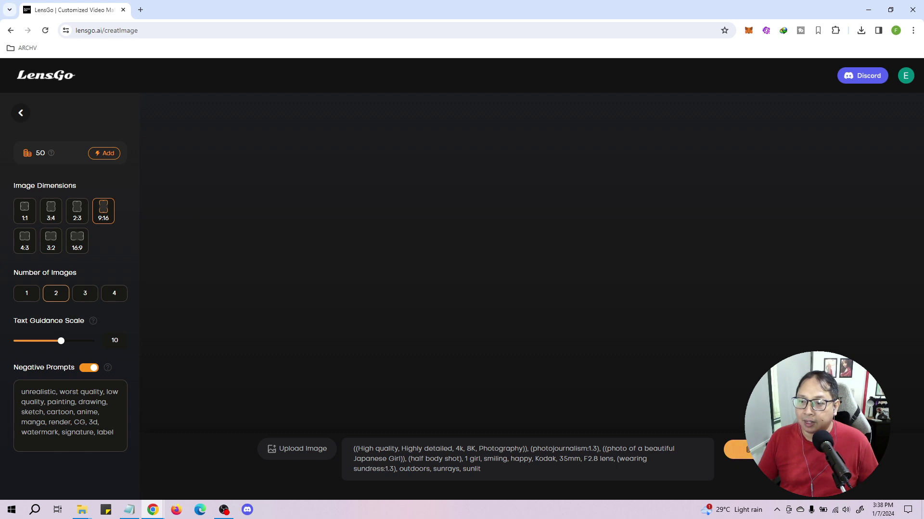
left_click(756, 450)
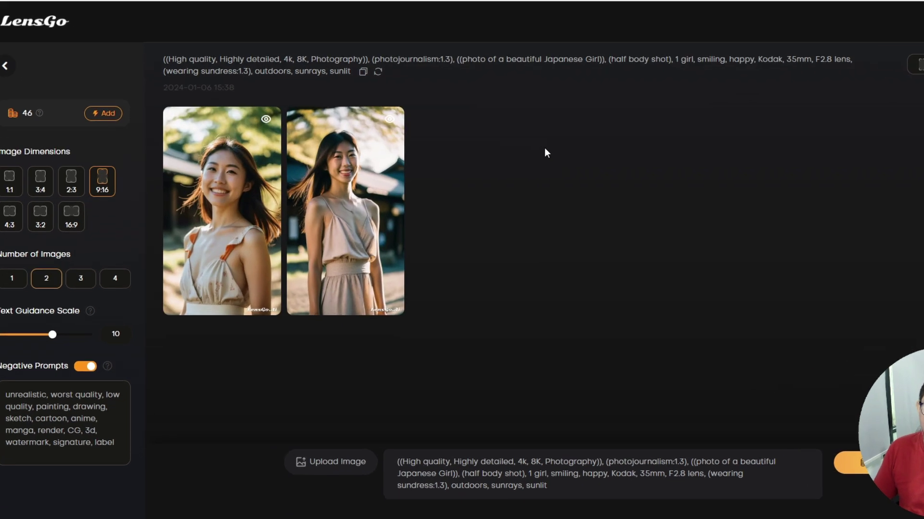
Examine both generated portraits at enlarged size, switching between them to compare quality and detail.
mouse_move(222, 227)
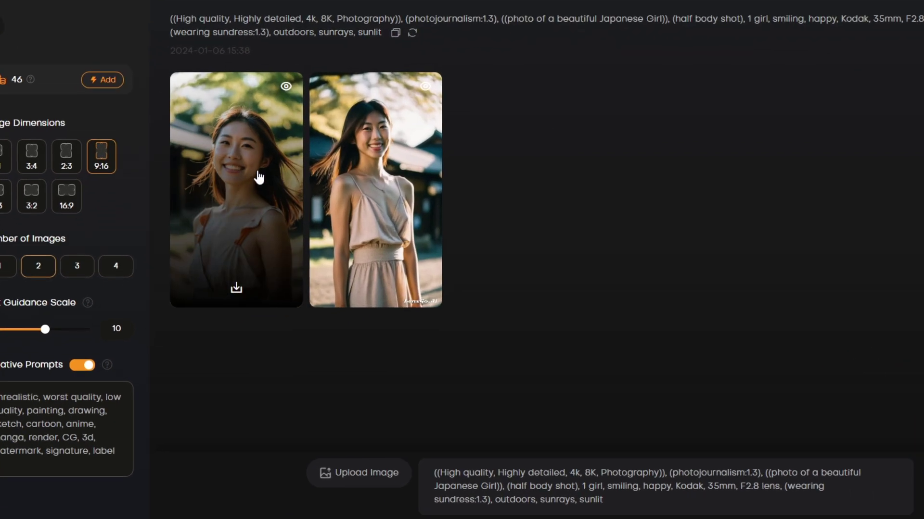
left_click(259, 177)
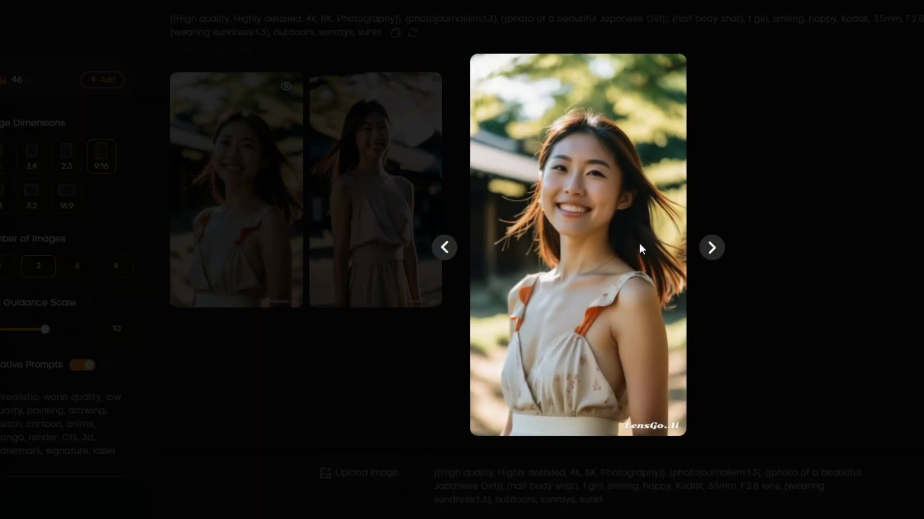
left_click(717, 249)
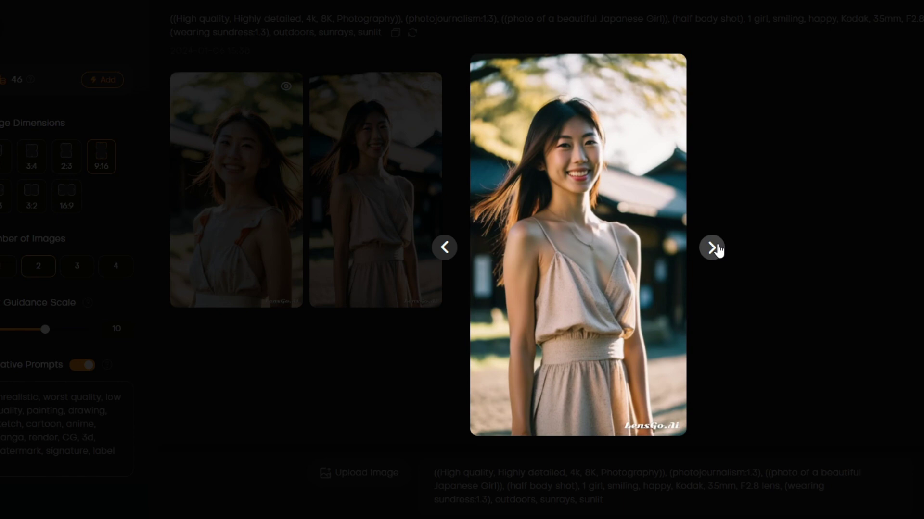
left_click(449, 253)
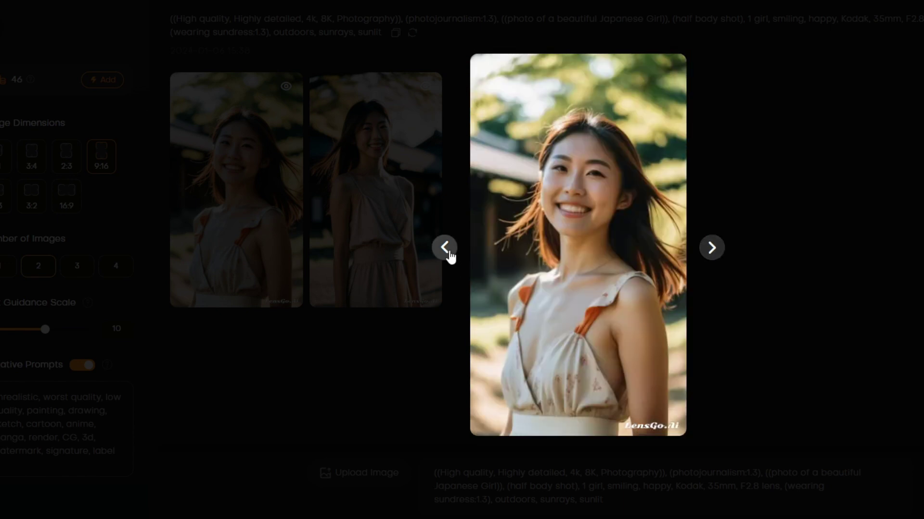
left_click(712, 255)
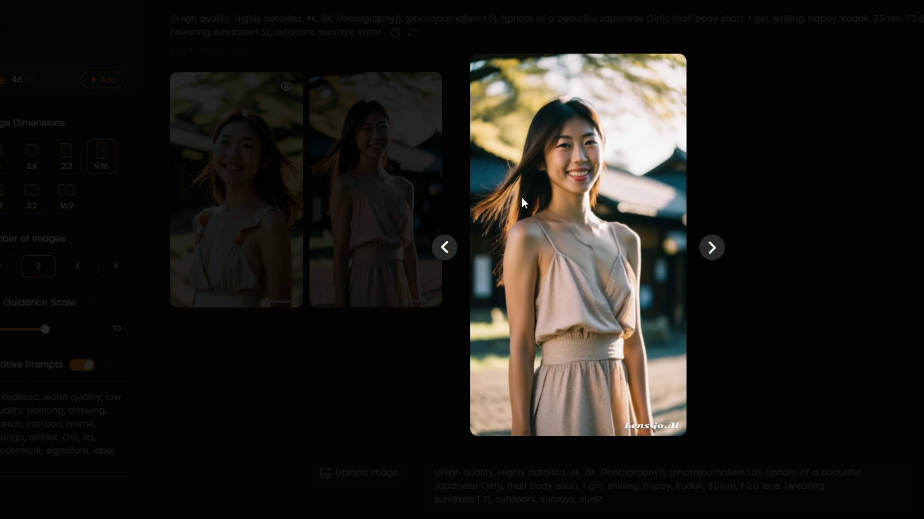
left_click(449, 252)
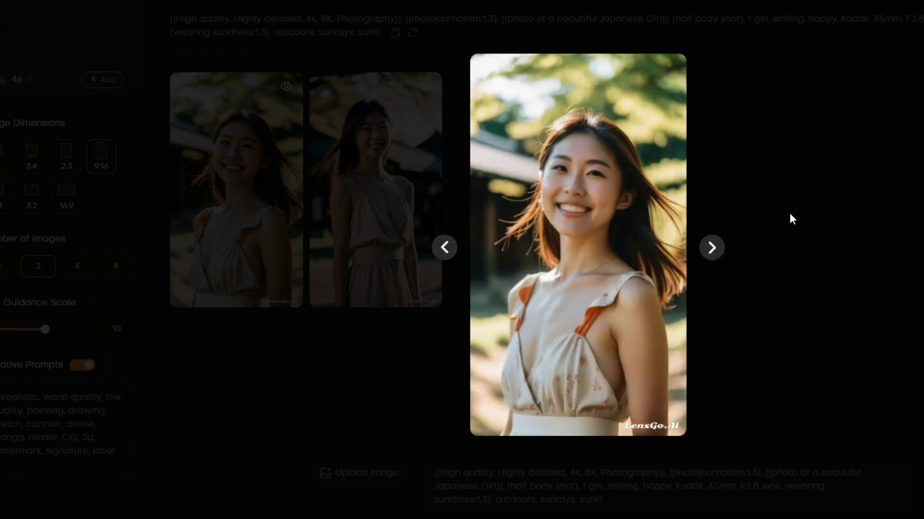
left_click(826, 209)
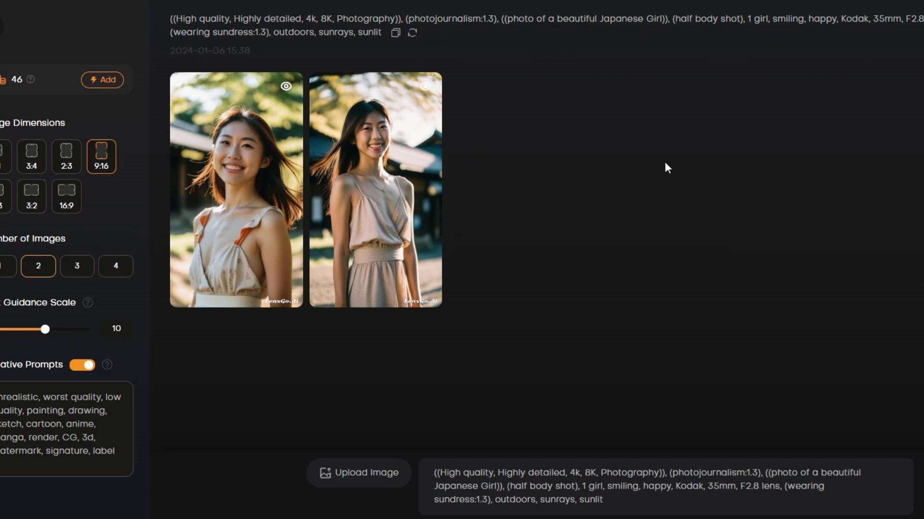
left_click(248, 154)
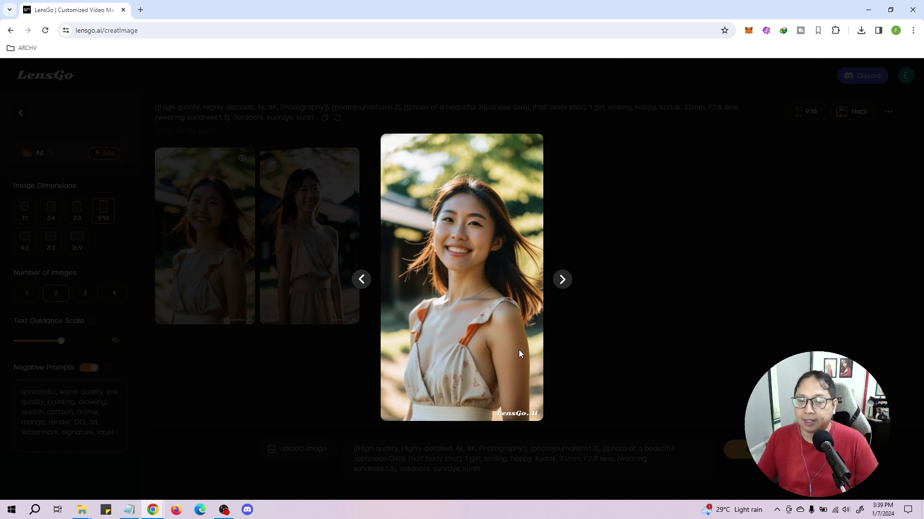
left_click(560, 281)
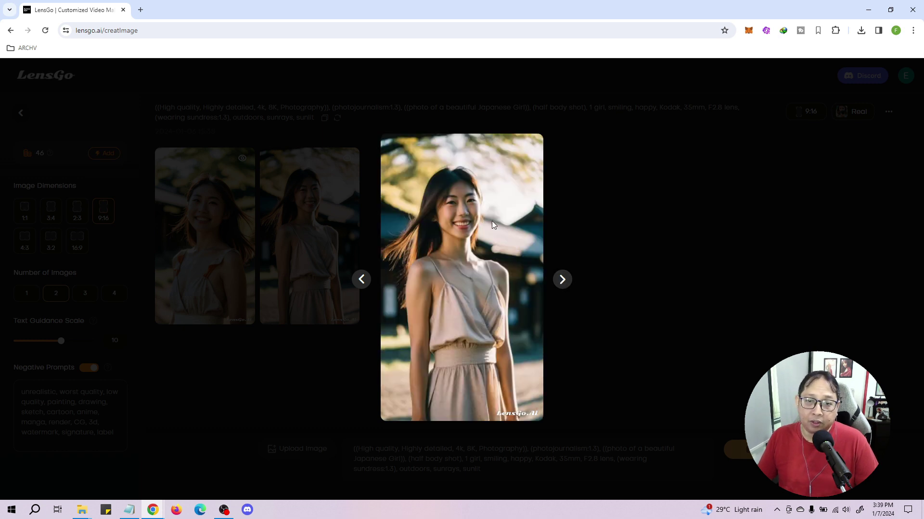
left_click(355, 285)
left_click(637, 214)
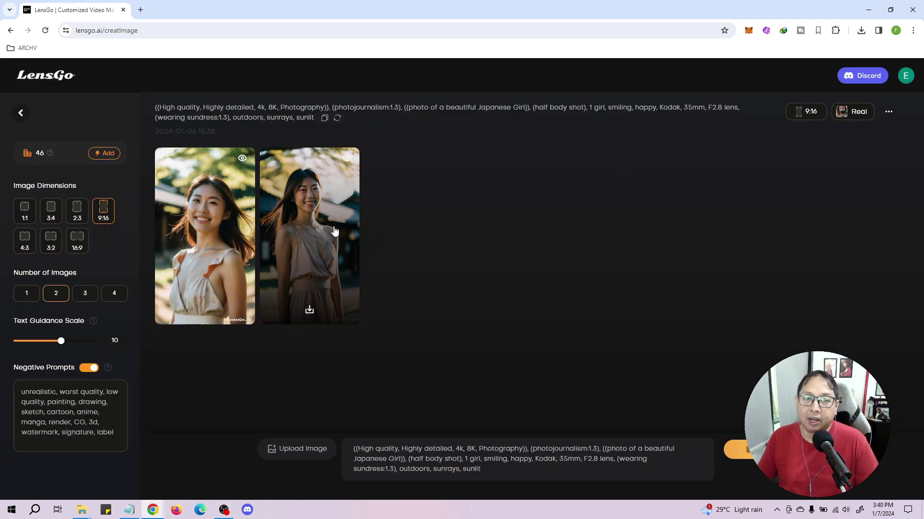
left_click(233, 222)
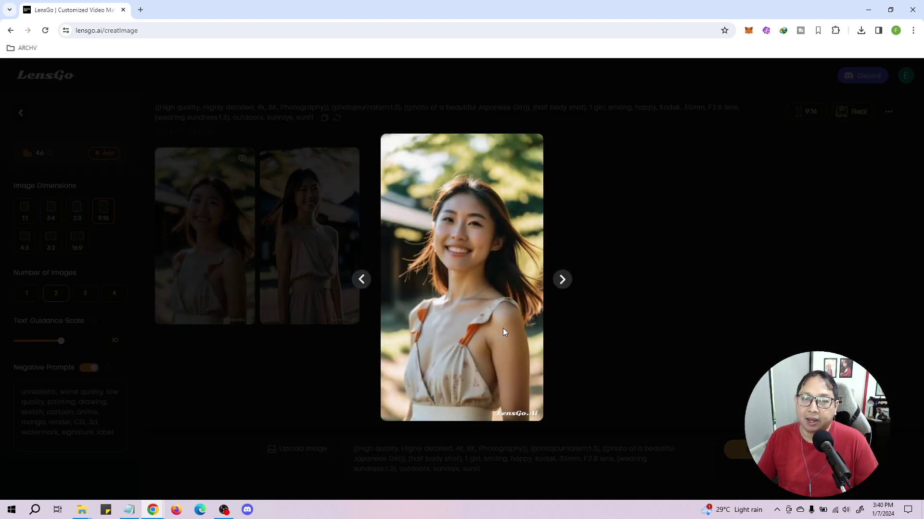
left_click(562, 281)
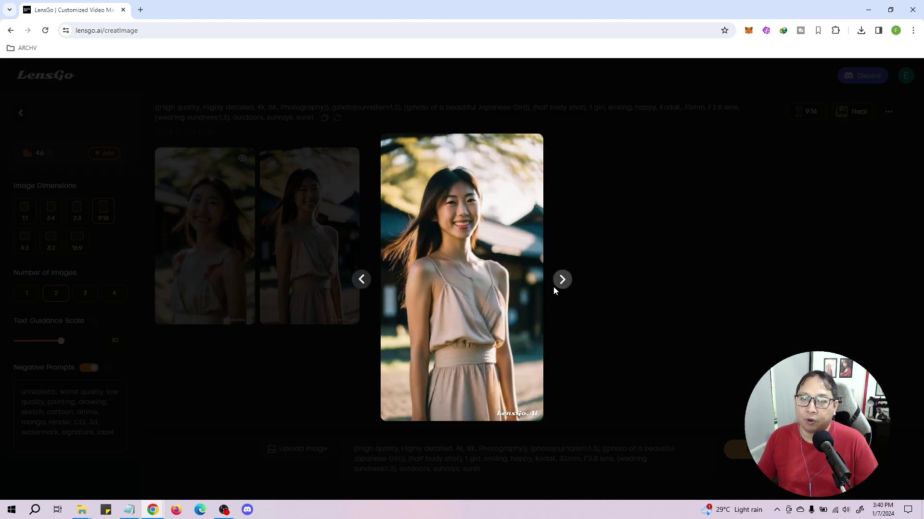
left_click(676, 253)
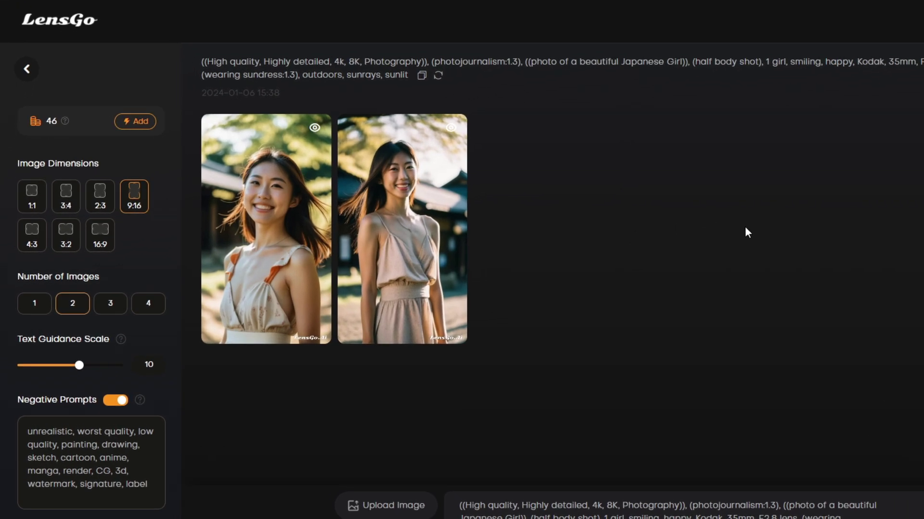
scroll(147, 158, "up", 2)
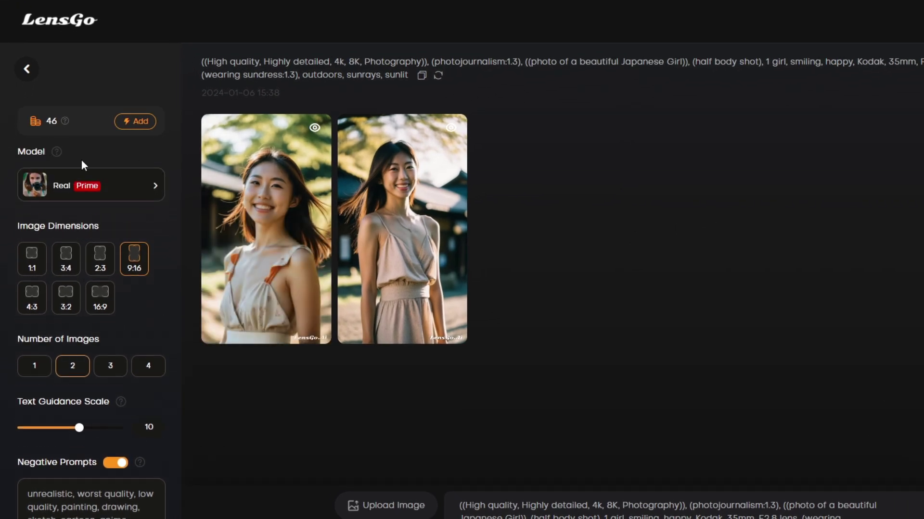
Switch to the Anime core model and generate two 9:16 images from the same prompt.
left_click(154, 179)
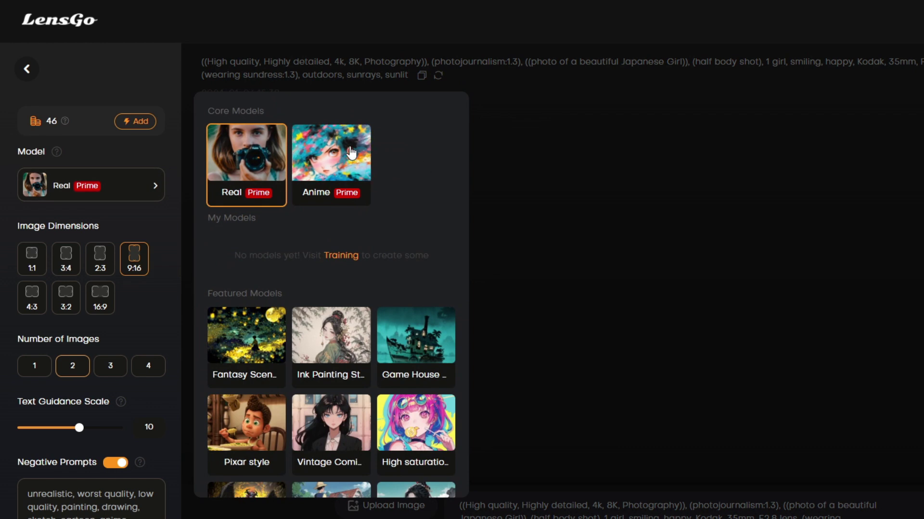
left_click(351, 153)
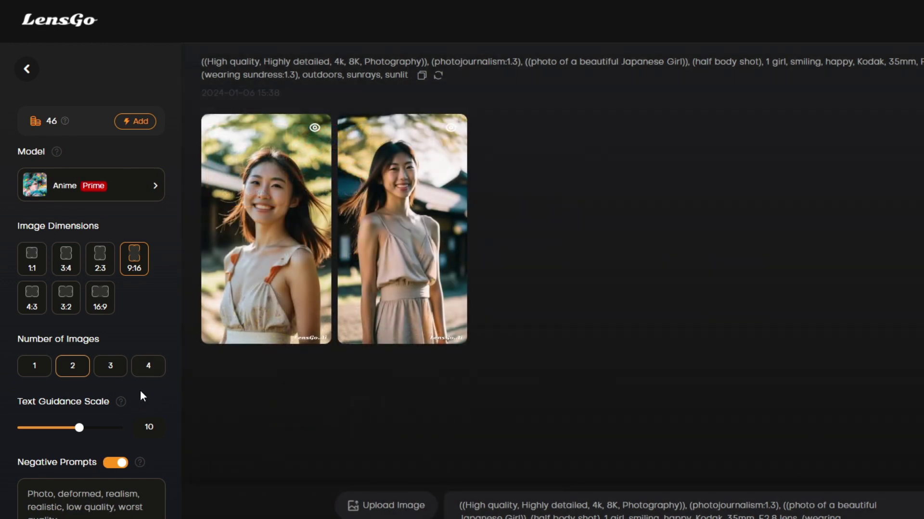
scroll(144, 387, "down", 2)
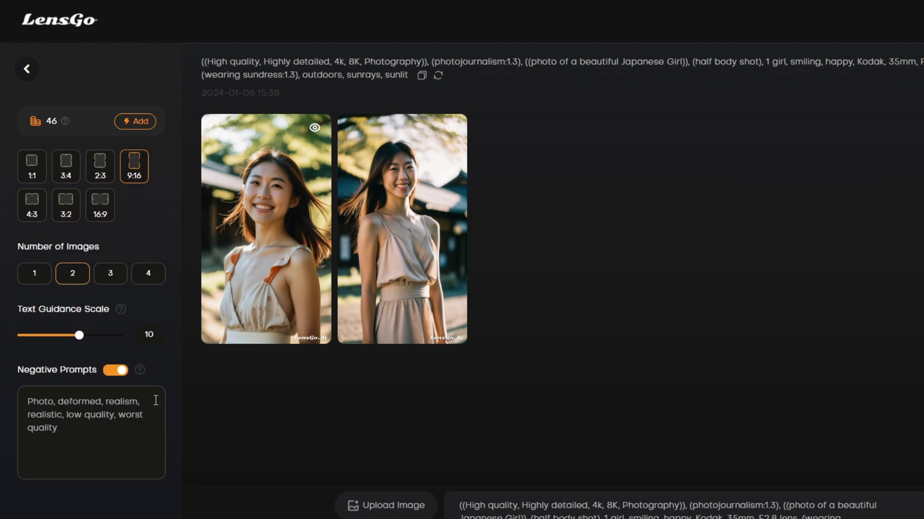
scroll(165, 377, "up", 2)
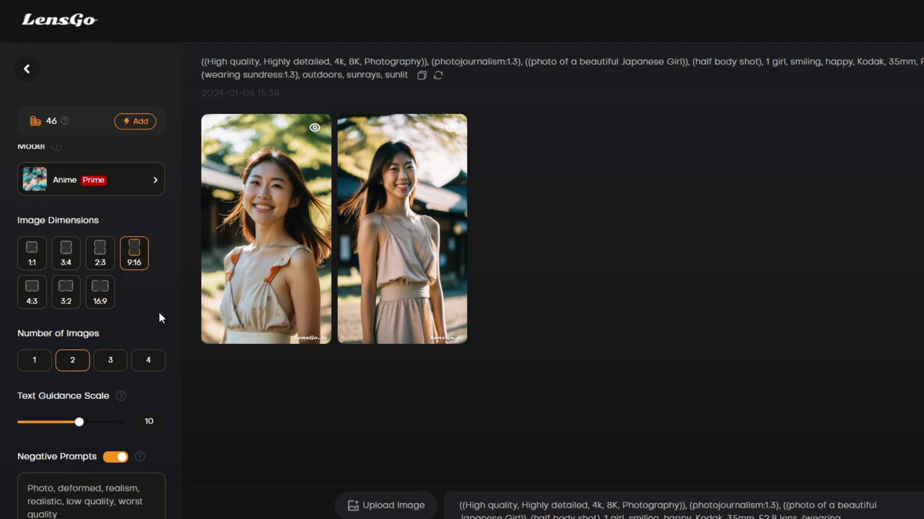
scroll(162, 239, "down", 1)
left_click(126, 203)
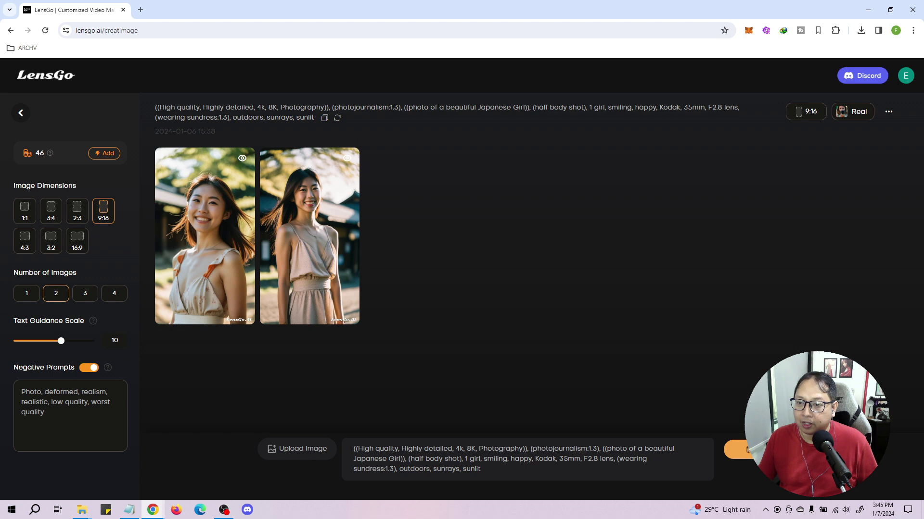
left_click(750, 452)
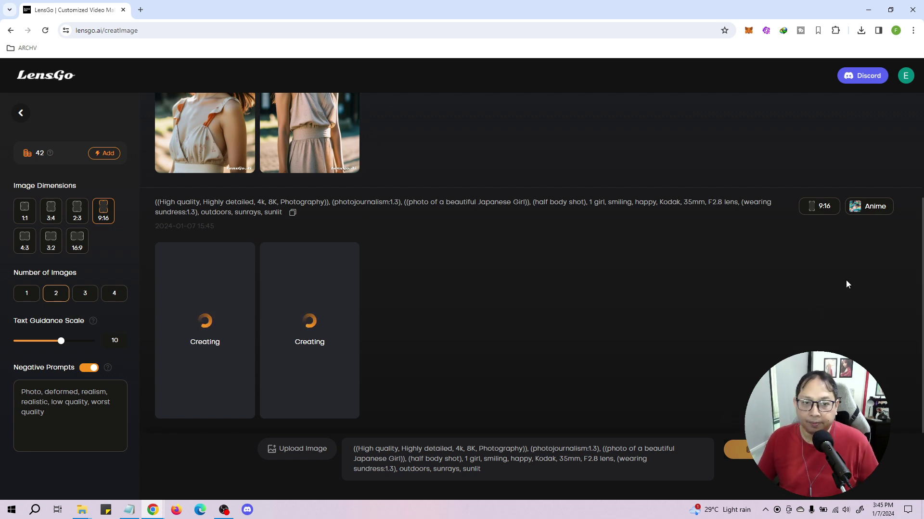
Download the first realistic portrait of the girl with orange-trimmed straps and inspect its facial detail at enlarged size.
scroll(847, 285, "up", 3)
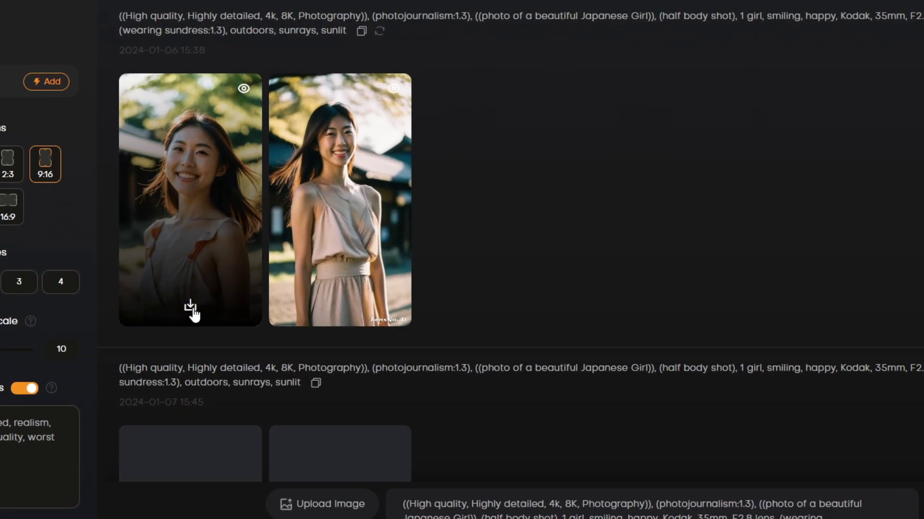
left_click(191, 308)
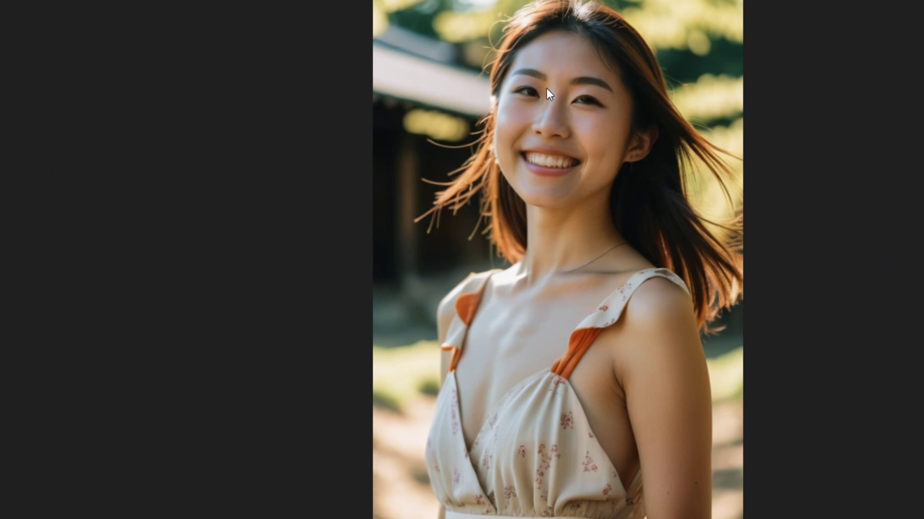
left_click(546, 88)
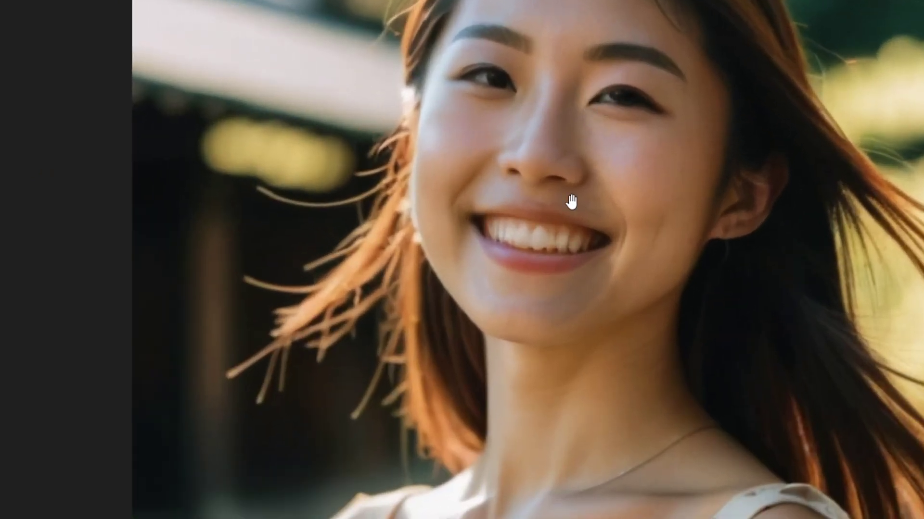
left_click_drag(651, 394, 664, 72)
left_click(642, 63)
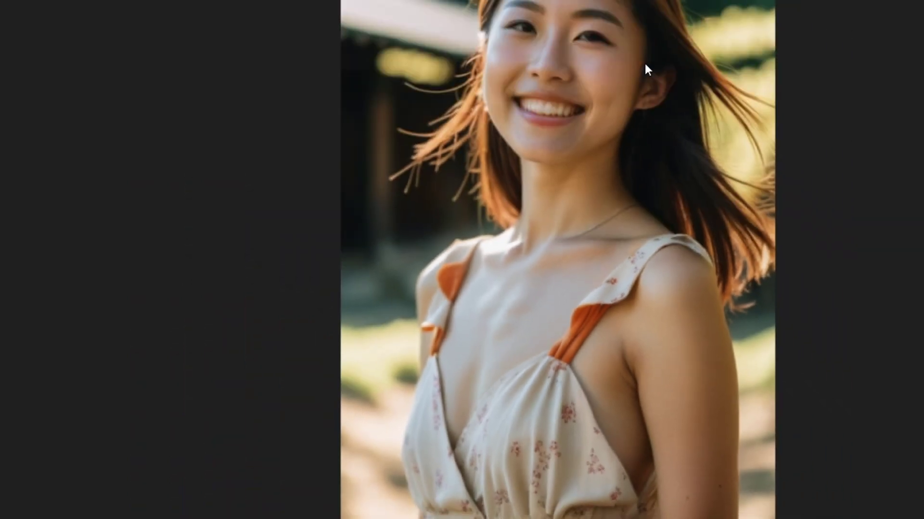
left_click(621, 105)
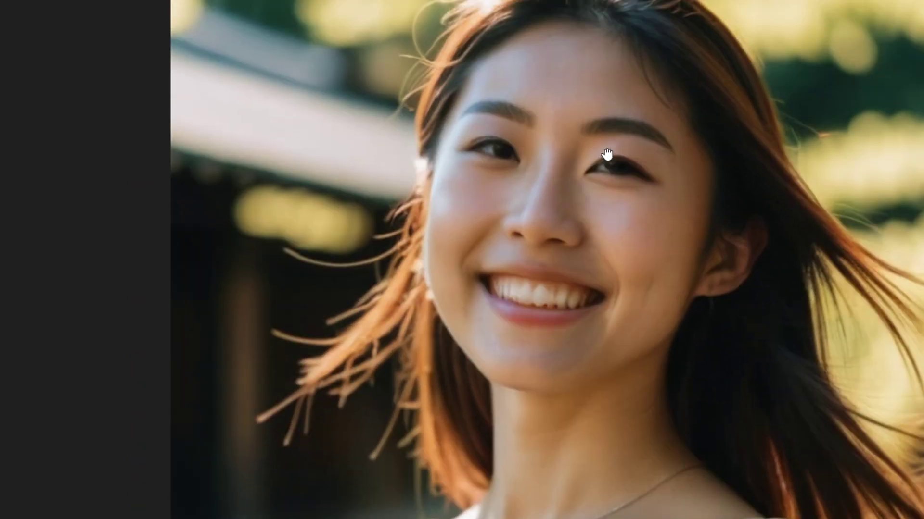
mouse_move(607, 154)
left_mouse_down()
mouse_move(619, 324)
mouse_move(616, 154)
left_mouse_up()
left_click(651, 144)
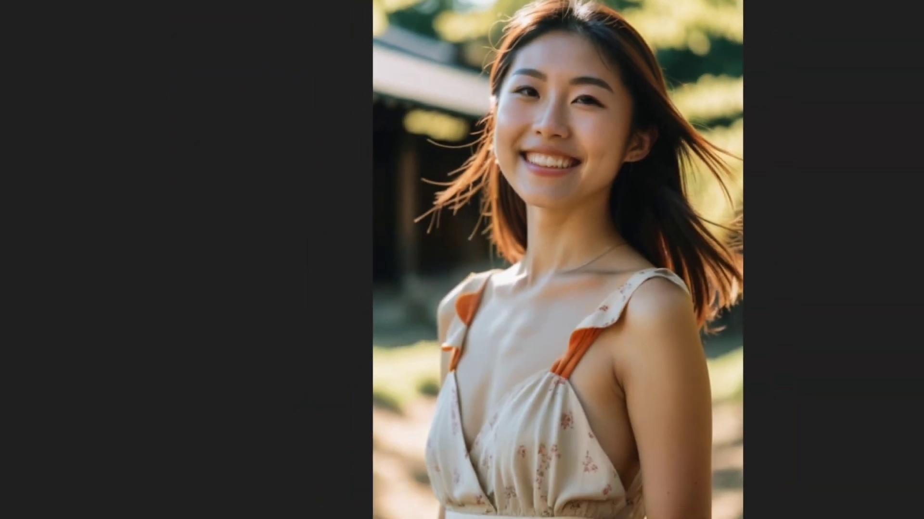
key("Escape")
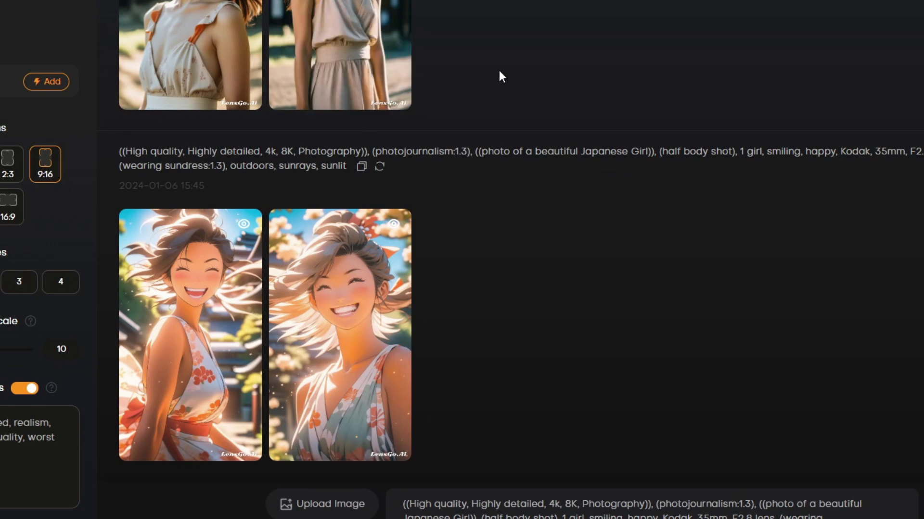
Examine both generated anime portraits at enlarged size, switching between them.
scroll(498, 71, "up", 4)
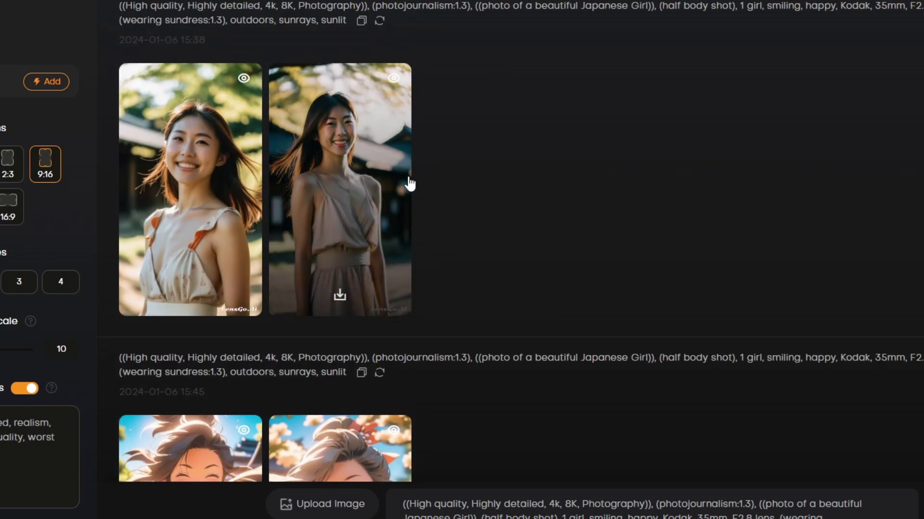
scroll(483, 166, "down", 4)
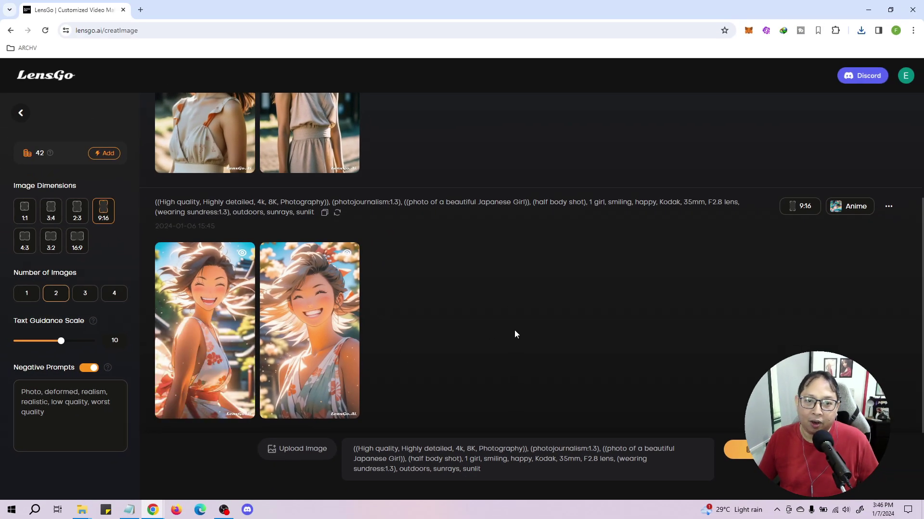
scroll(120, 220, "up", 1)
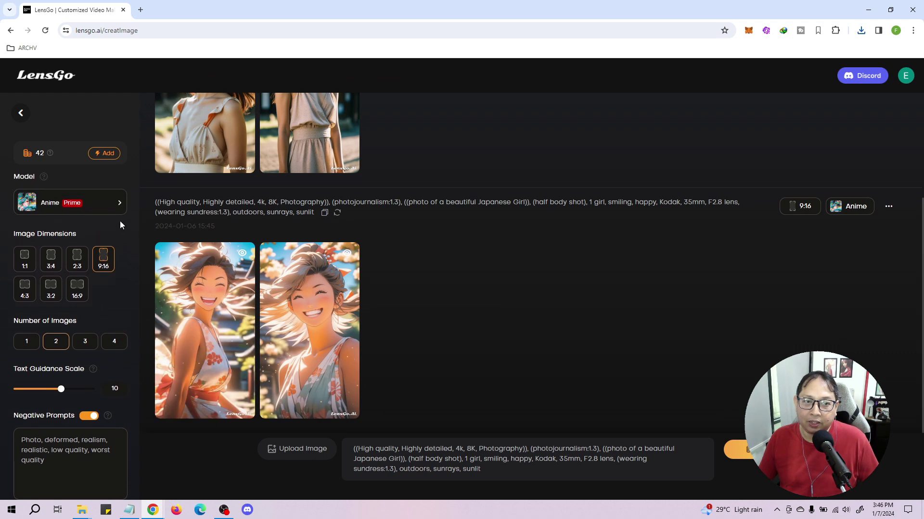
left_click(212, 304)
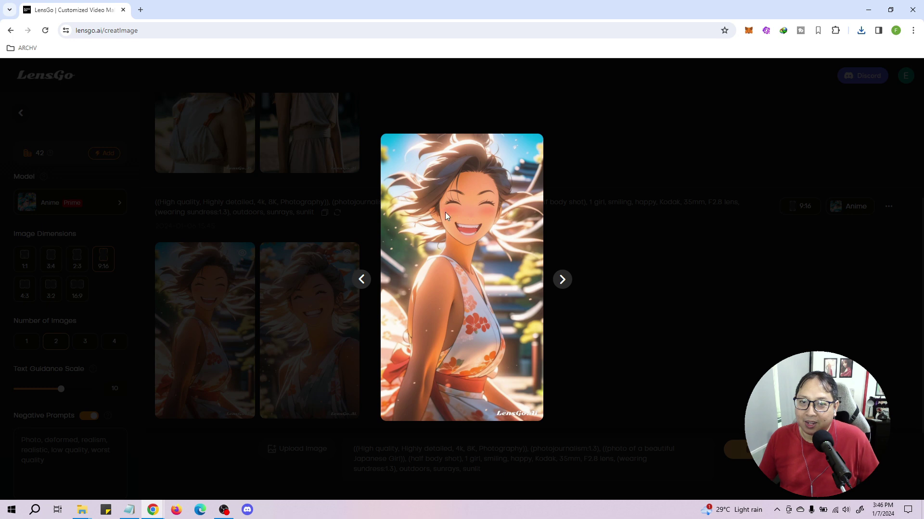
left_click(561, 284)
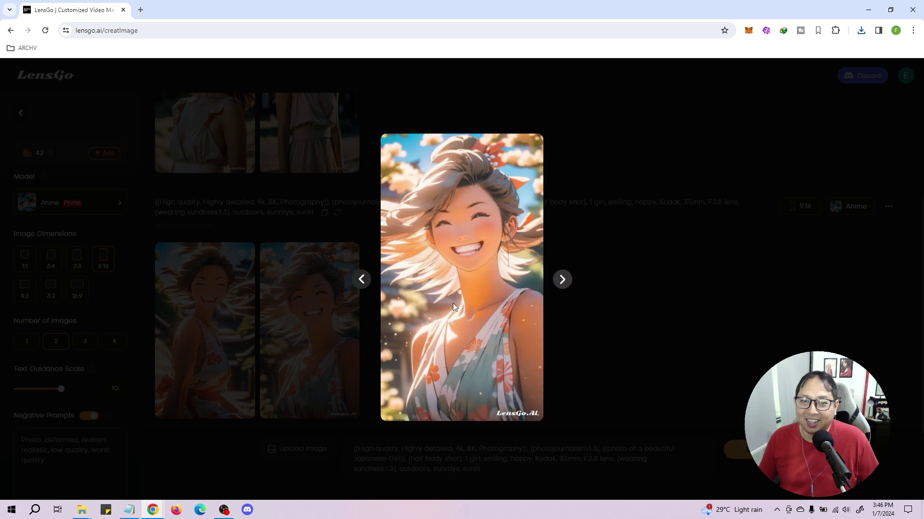
left_click(362, 281)
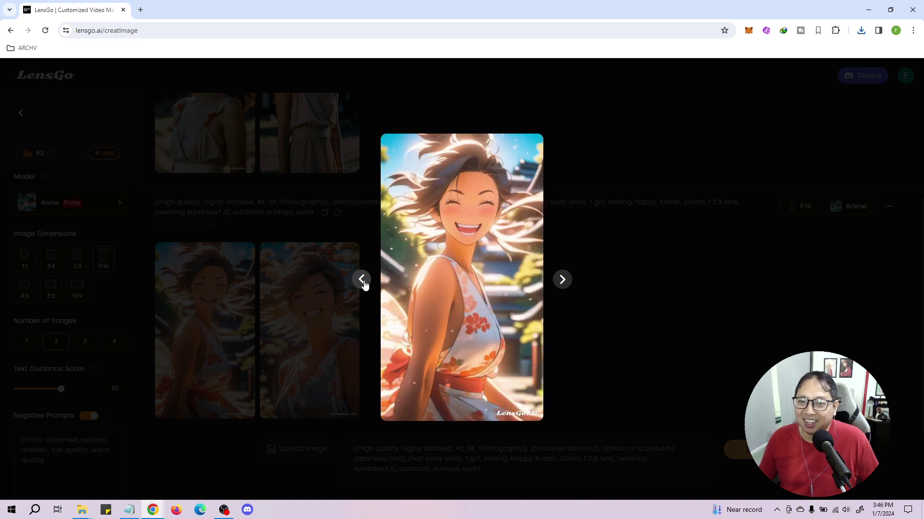
left_click(665, 288)
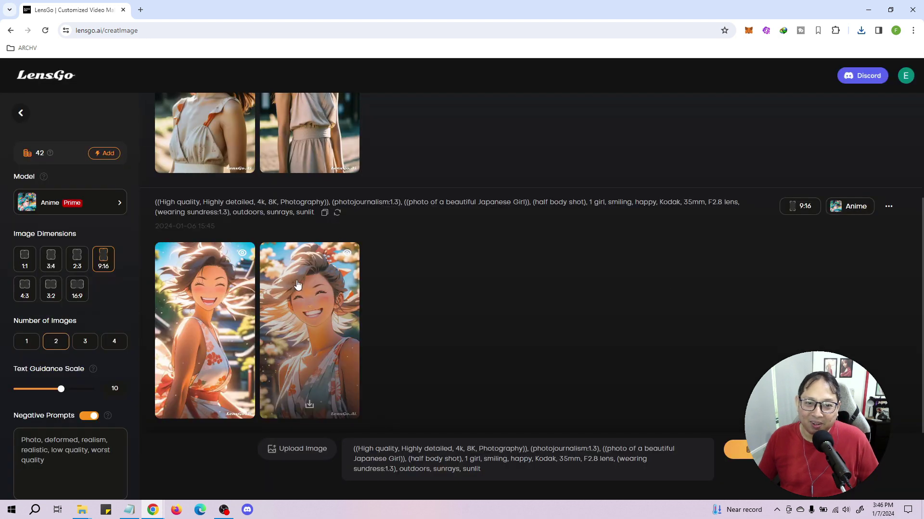
scroll(513, 314, "up", 3)
scroll(513, 313, "down", 3)
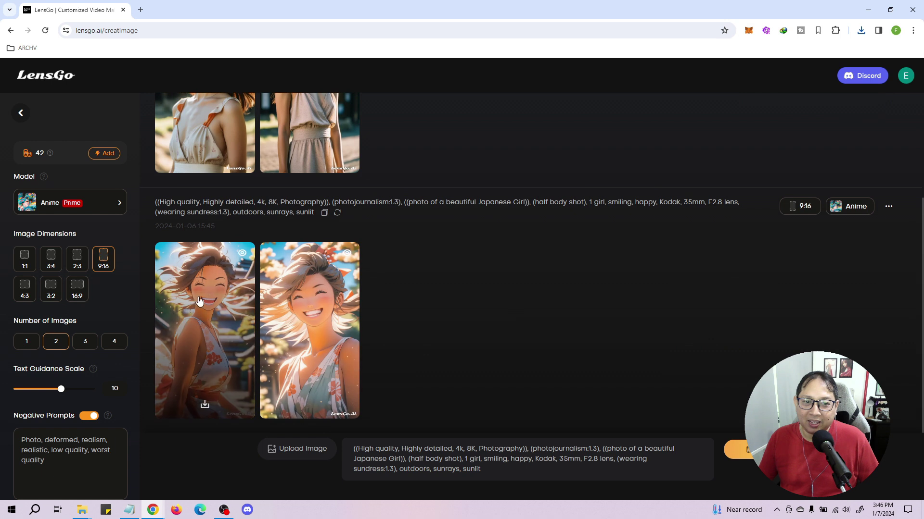
left_click(232, 307)
left_click(289, 314)
left_click(310, 307)
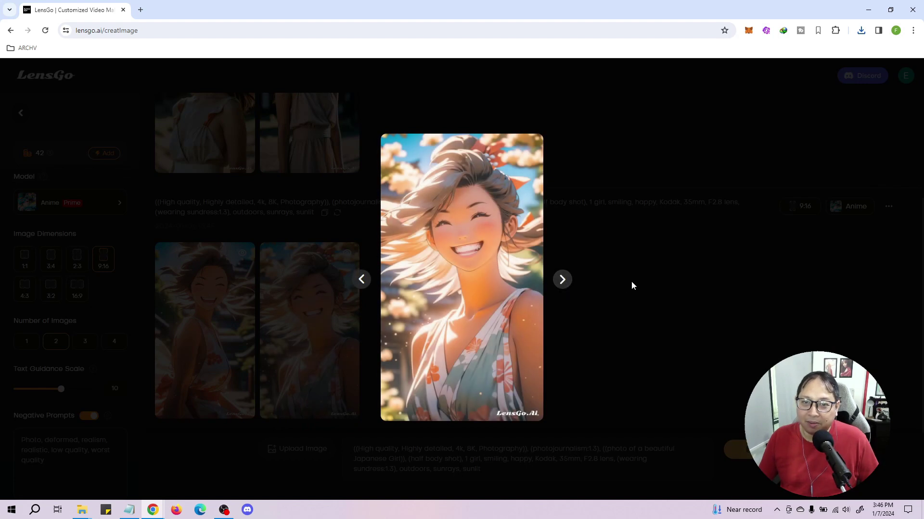
left_click(631, 282)
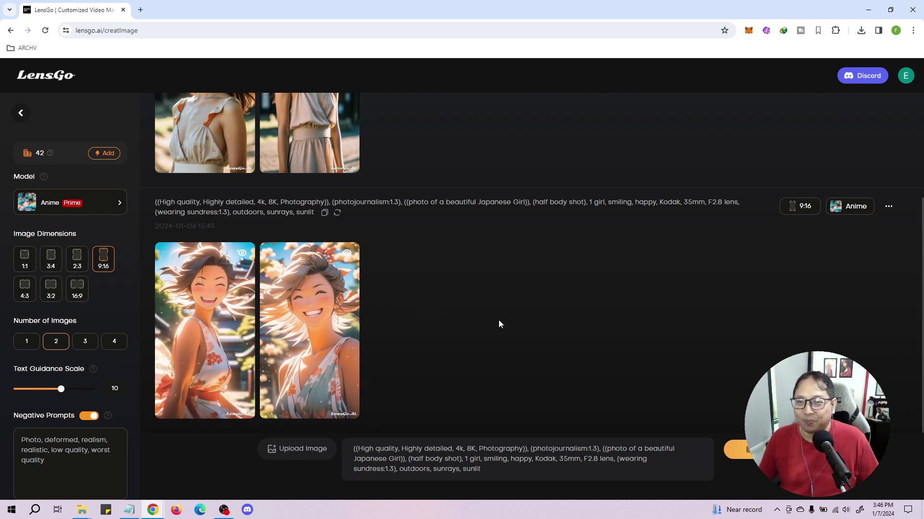
Compare the Real model's portraits with the Anime model's portraits made from the same prompt.
scroll(498, 319, "up", 3)
scroll(519, 313, "down", 3)
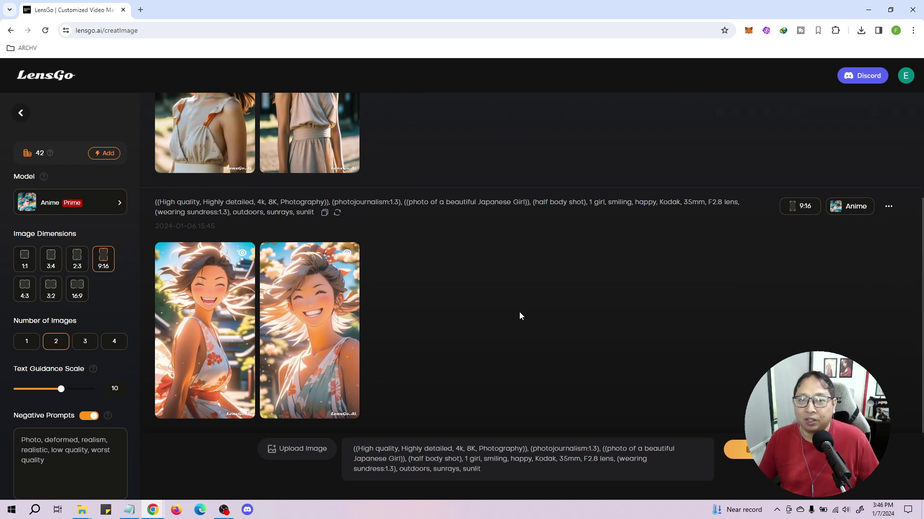
scroll(518, 311, "up", 2)
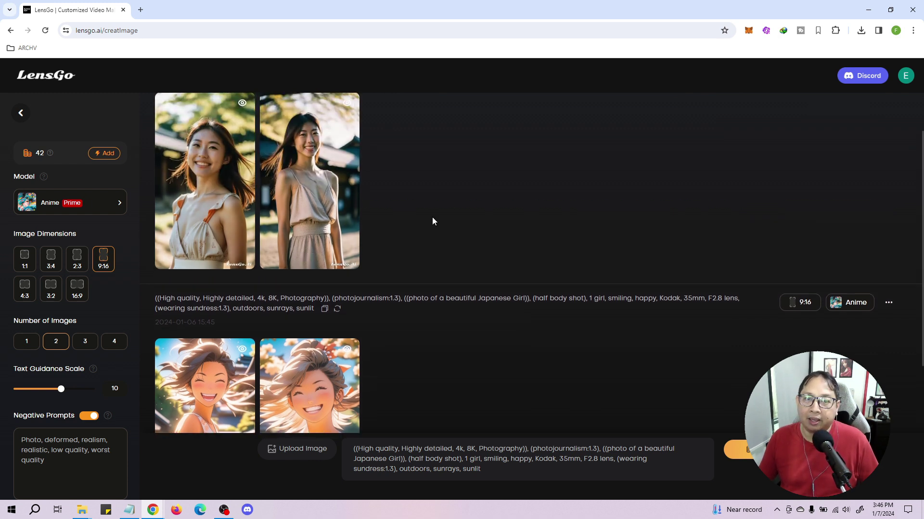
scroll(471, 260, "down", 2)
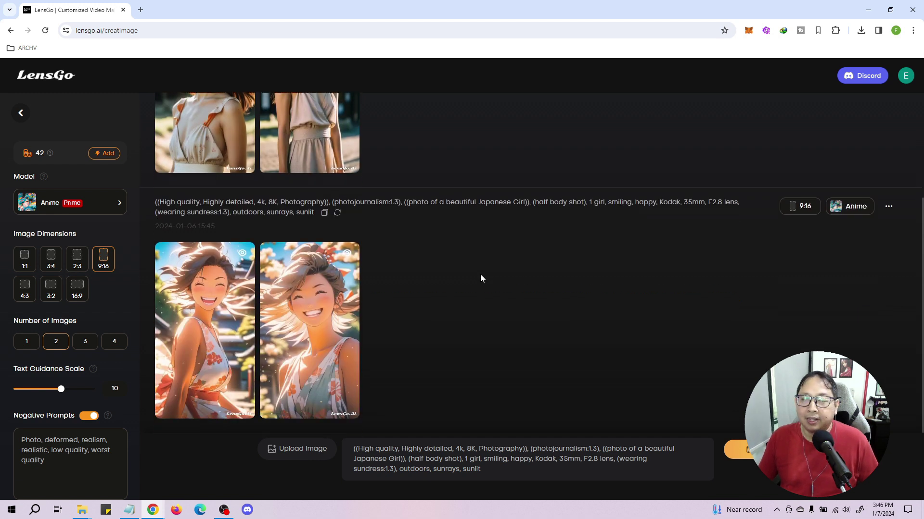
scroll(538, 260, "up", 2)
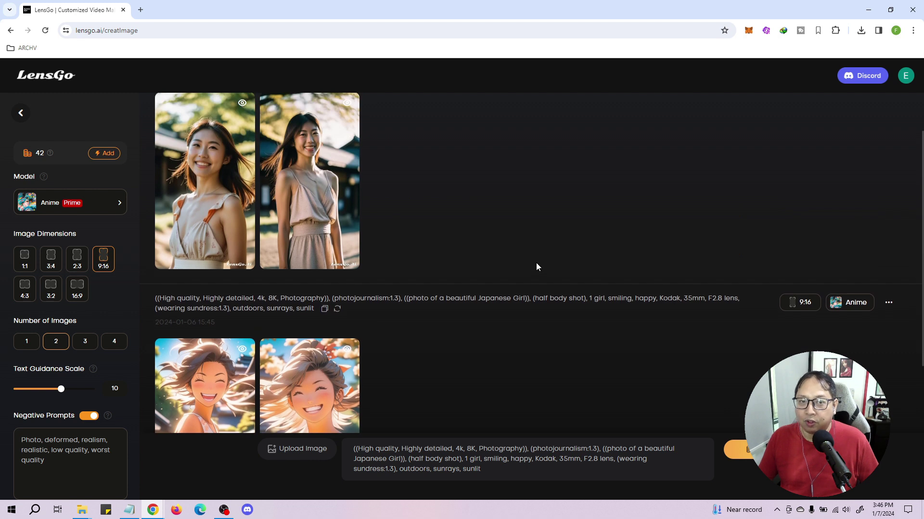
scroll(497, 269, "down", 1)
scroll(498, 269, "up", 2)
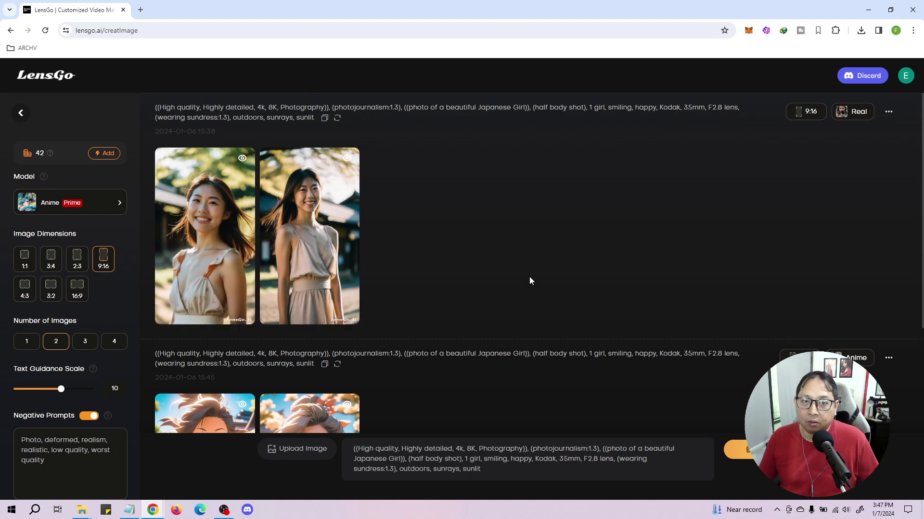
scroll(529, 281, "down", 3)
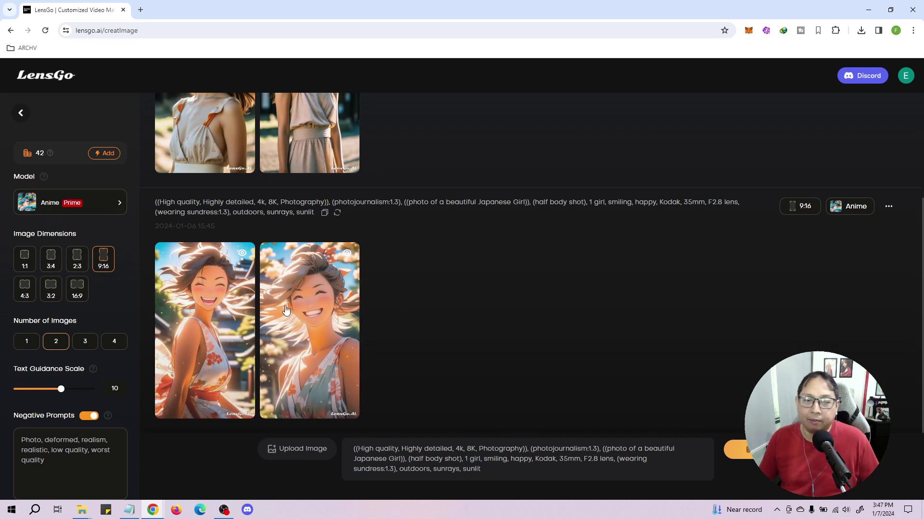
Switch the model to the featured Ghibli style and review its default negative prompts.
left_click(106, 199)
scroll(268, 266, "down", 4)
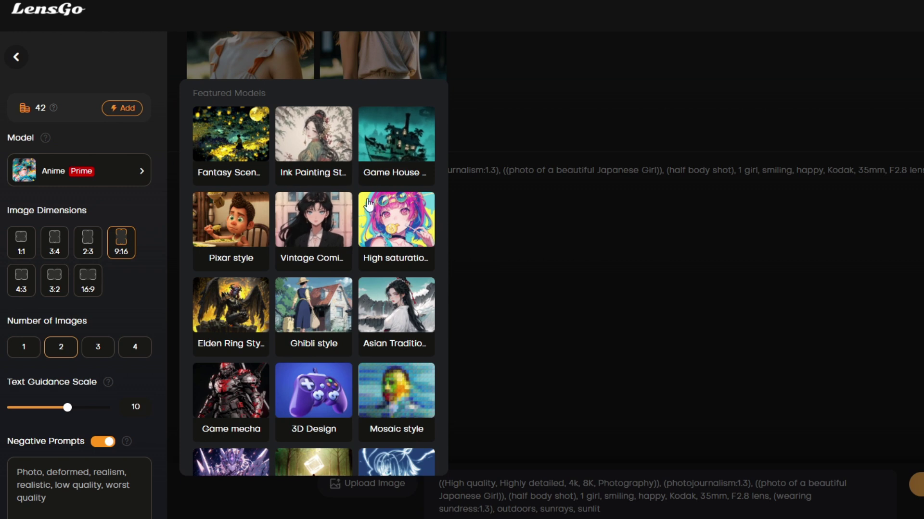
scroll(395, 194, "down", 1)
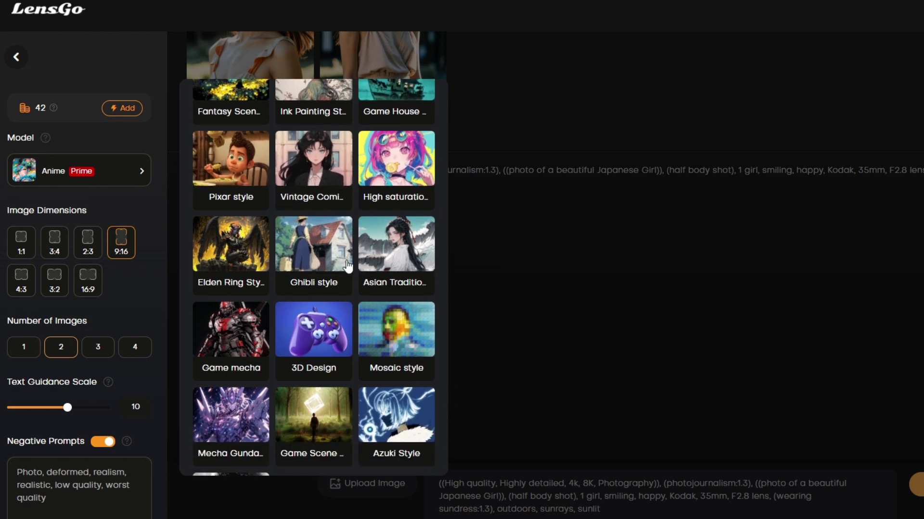
scroll(307, 231, "down", 1)
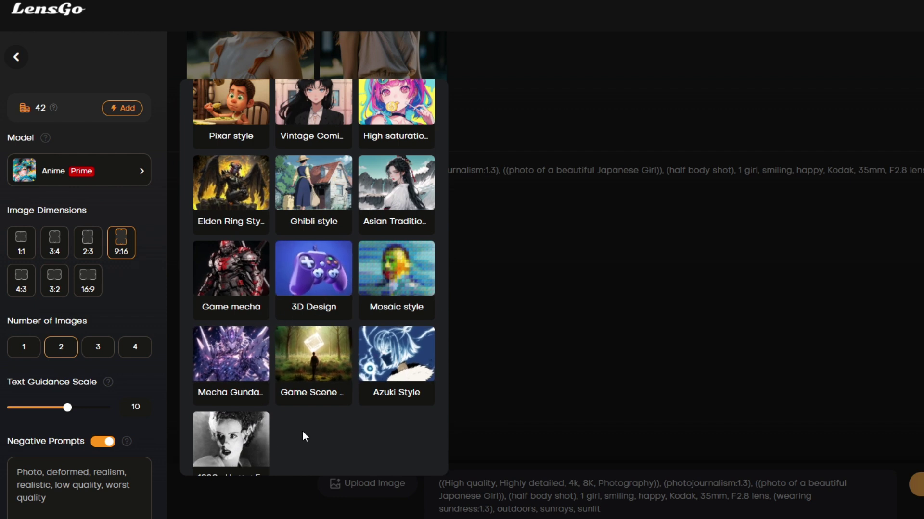
scroll(337, 356, "down", 1)
scroll(327, 328, "up", 2)
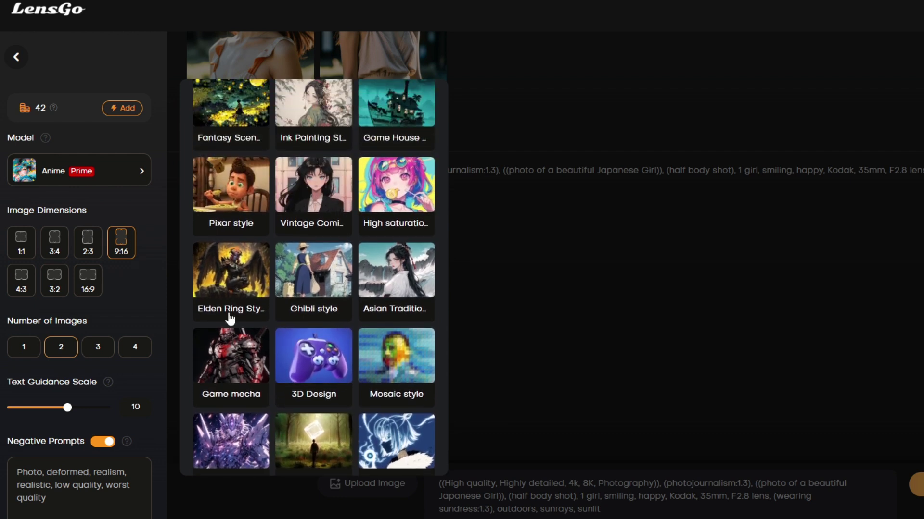
left_click(323, 276)
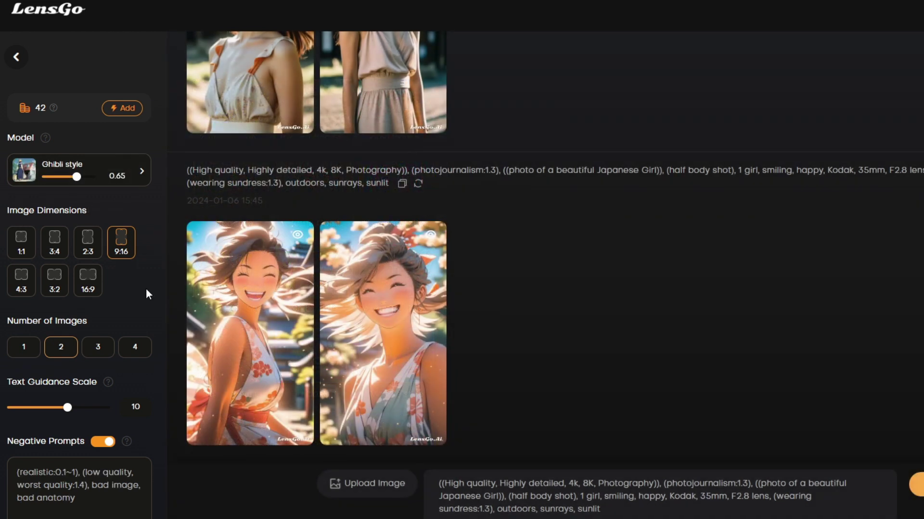
scroll(159, 300, "down", 2)
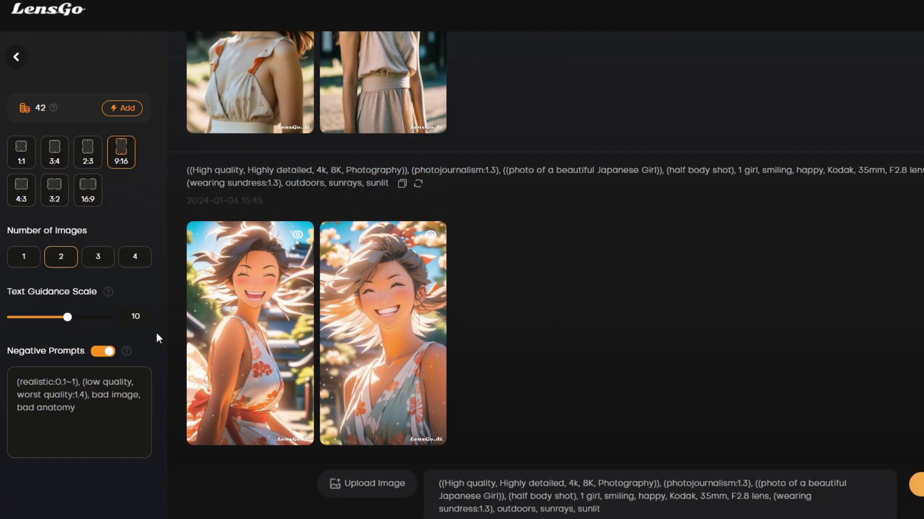
Generate two 9:16 portraits from the same prompt with the Ghibli style model at strength 0.65.
scroll(137, 347, "up", 2)
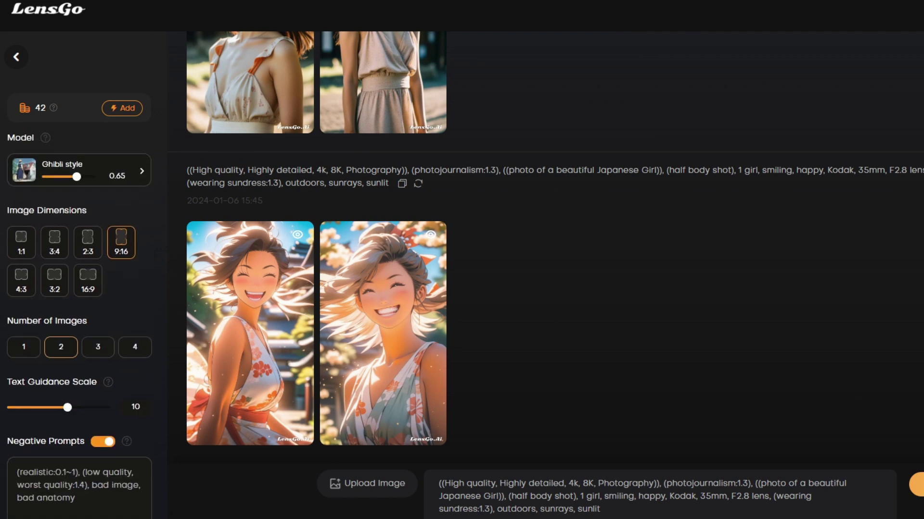
left_click(917, 485)
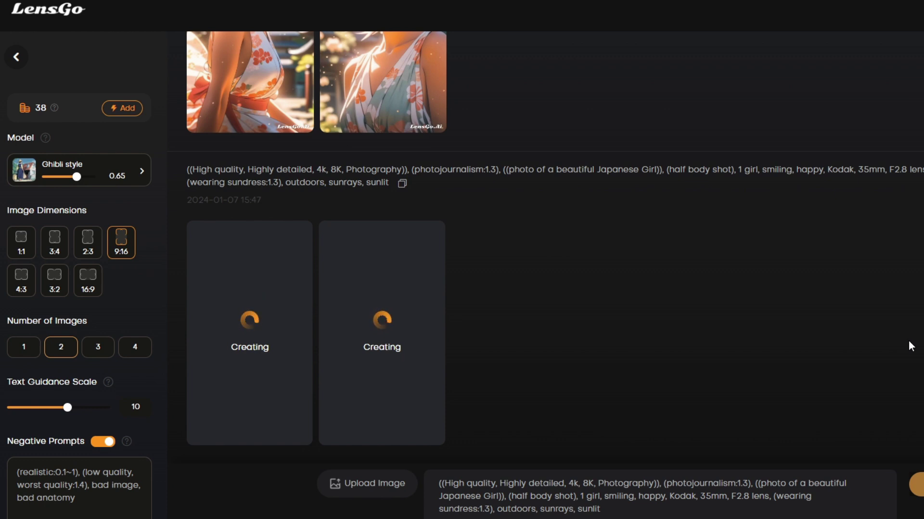
Download both anime portraits of the laughing girl in the floral sundress.
scroll(908, 340, "up", 4)
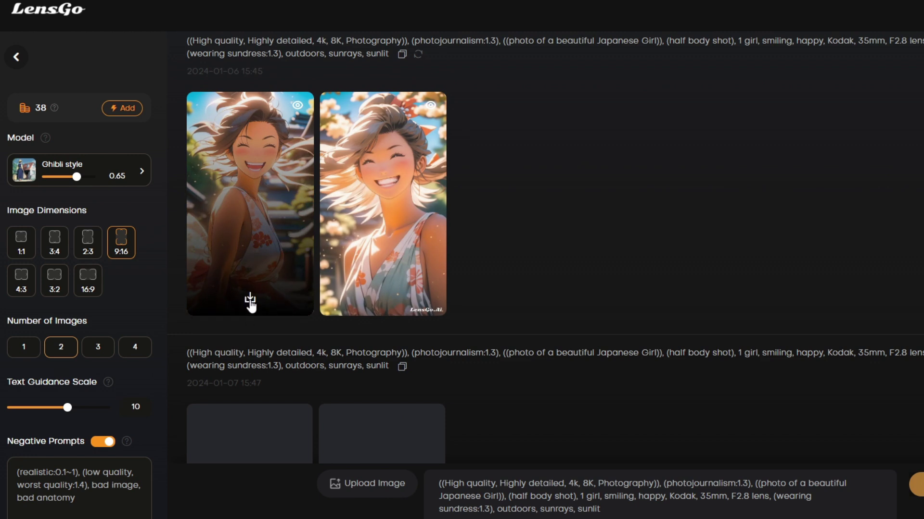
left_click(251, 300)
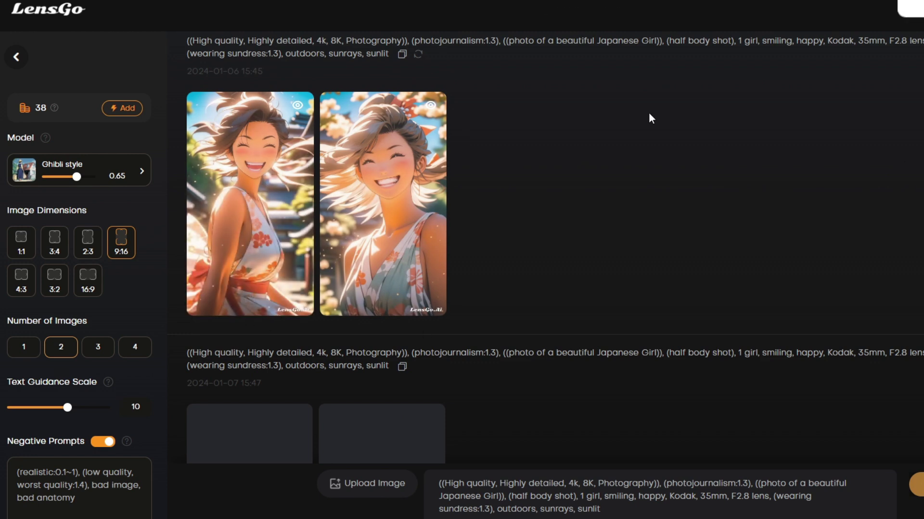
left_click(382, 302)
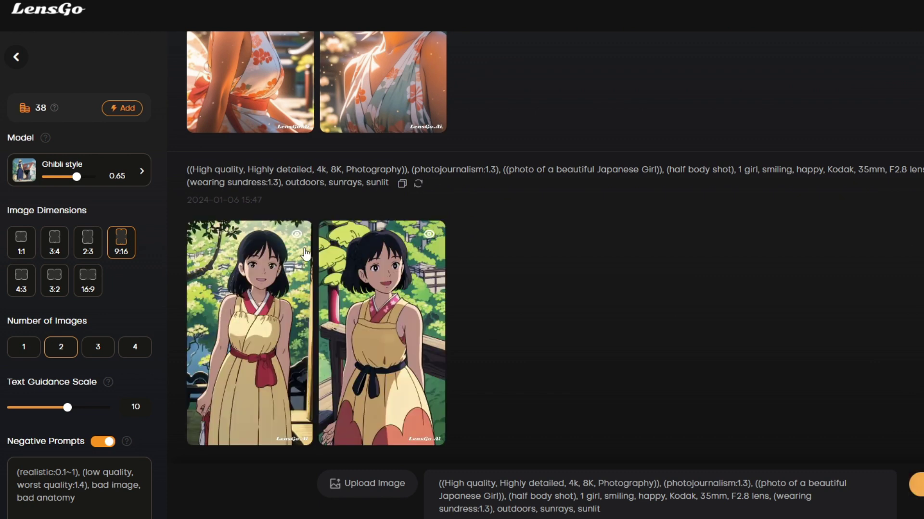
Compare the new Ghibli style portraits with the earlier results and examine both at enlarged size.
mouse_move(287, 306)
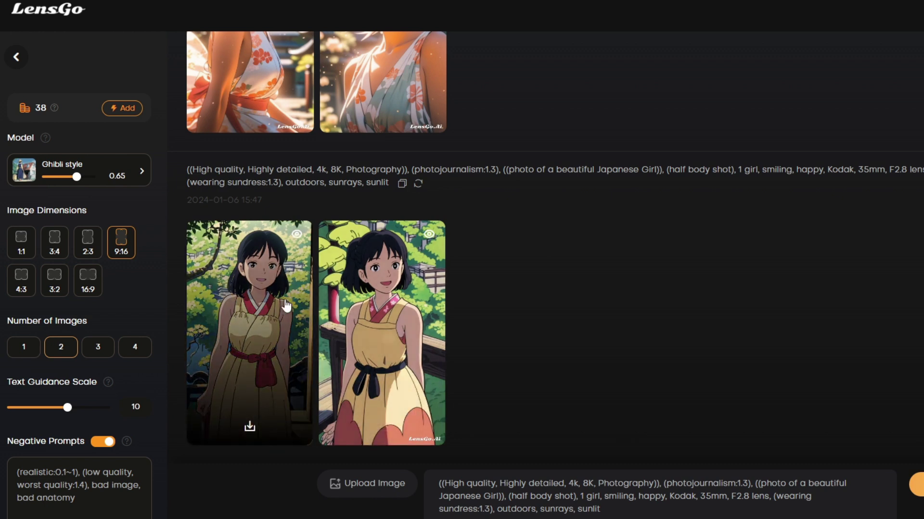
scroll(705, 320, "up", 10)
scroll(714, 313, "down", 10)
mouse_move(271, 274)
left_click(255, 310)
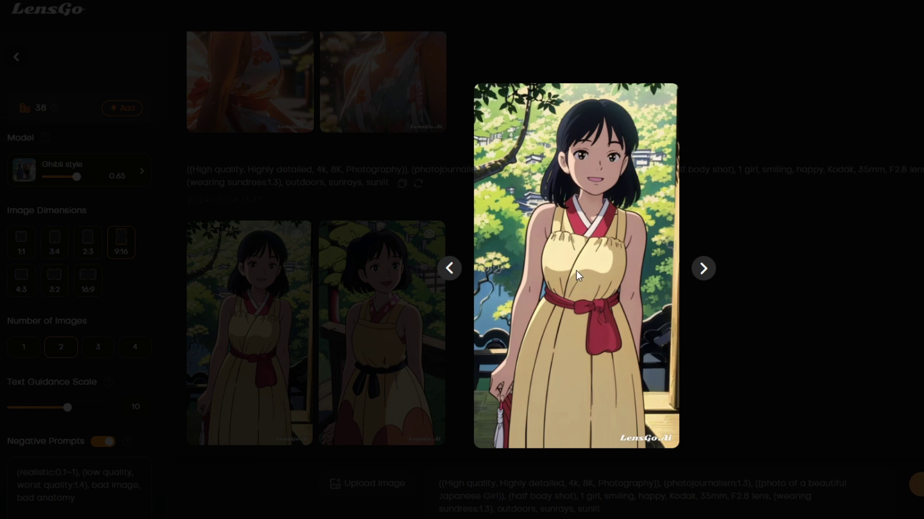
left_click(703, 270)
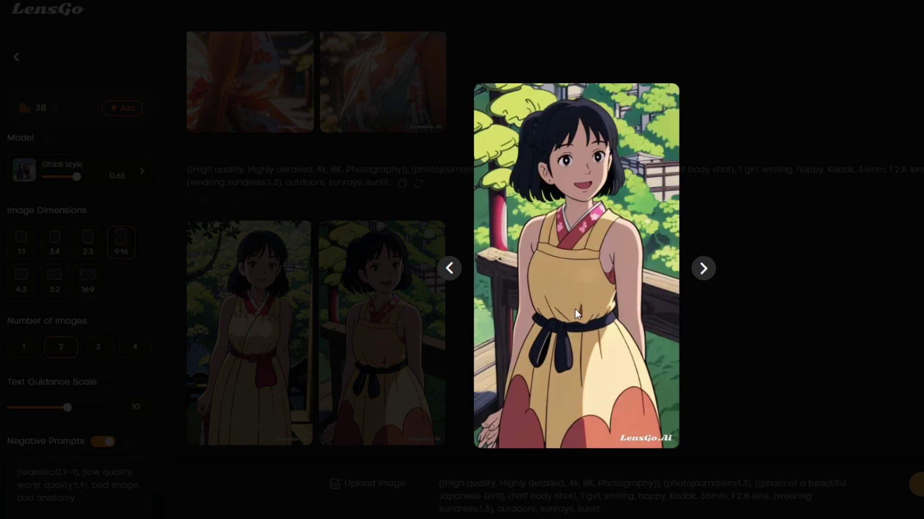
left_click(787, 285)
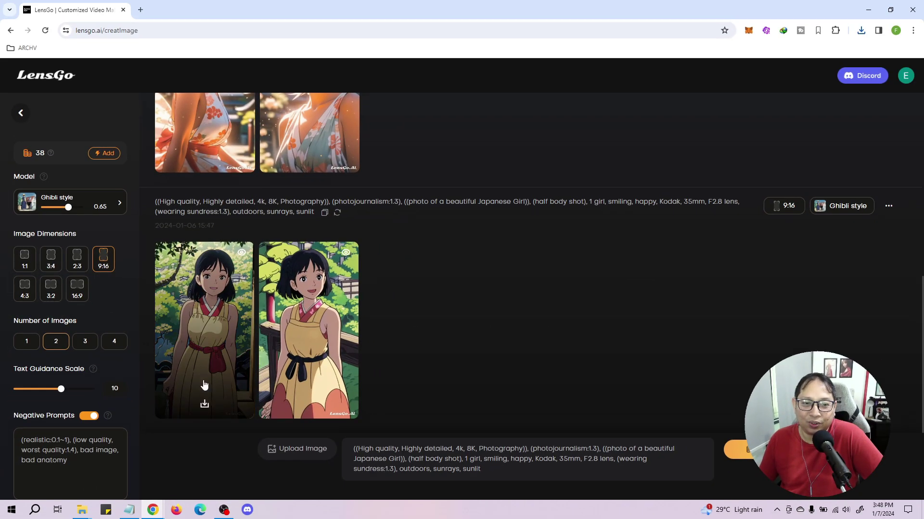
Download both Ghibli style portraits of the girl in the yellow dress and view each one enlarged again.
left_click(204, 404)
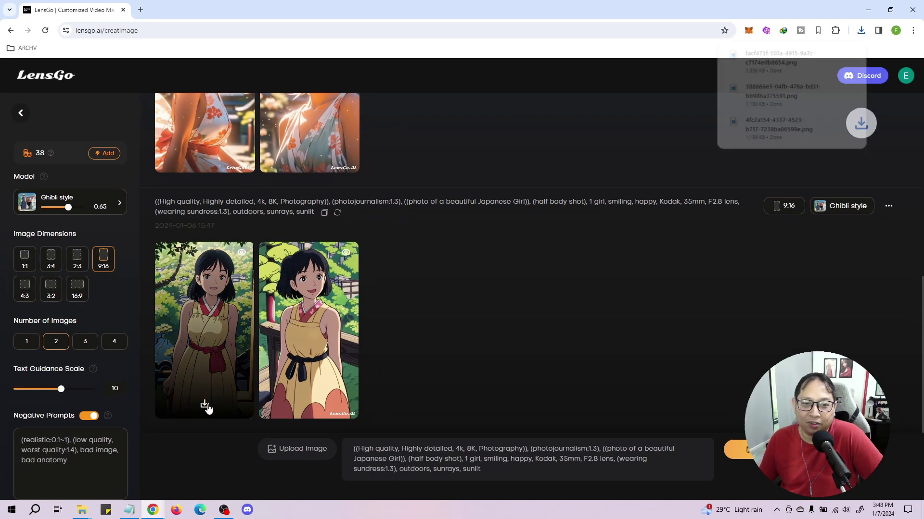
left_click(309, 406)
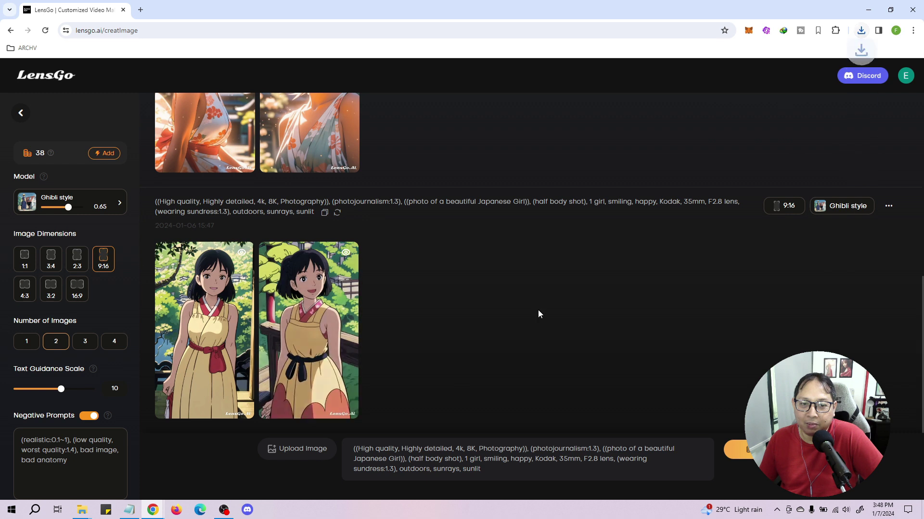
left_click(222, 309)
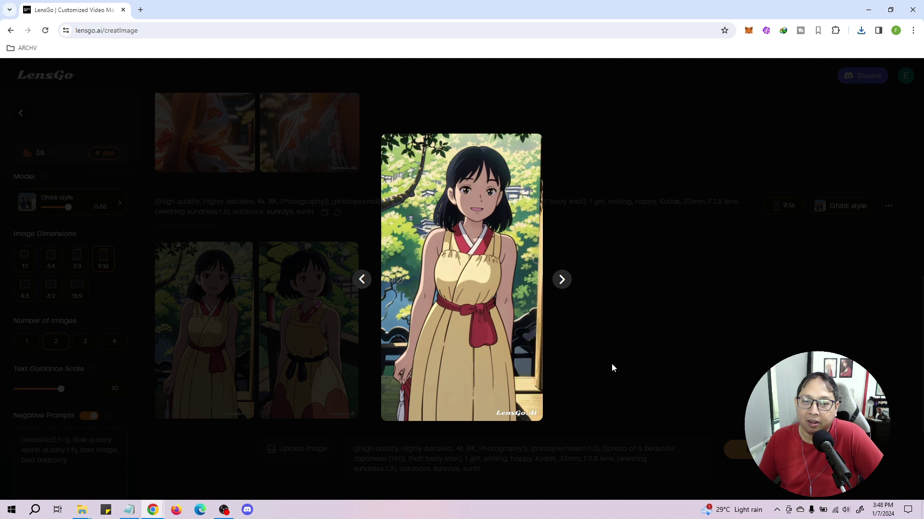
left_click(561, 280)
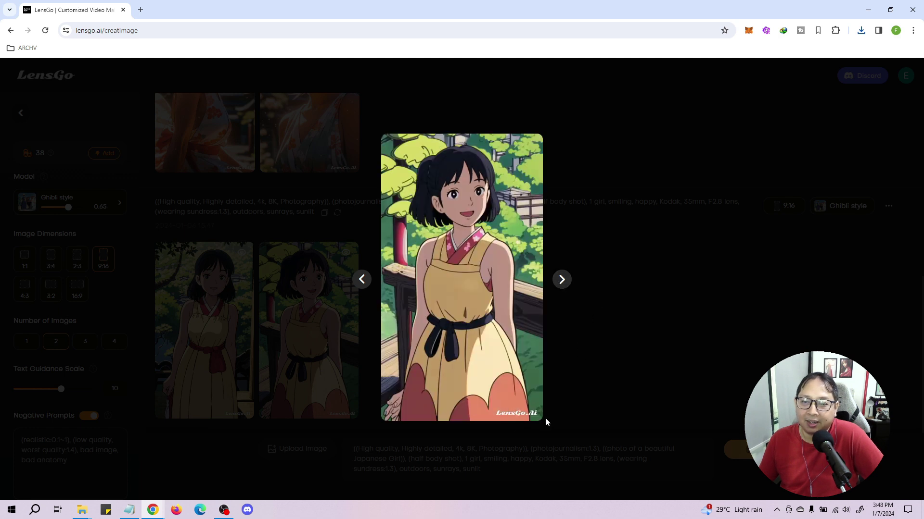
left_click(608, 371)
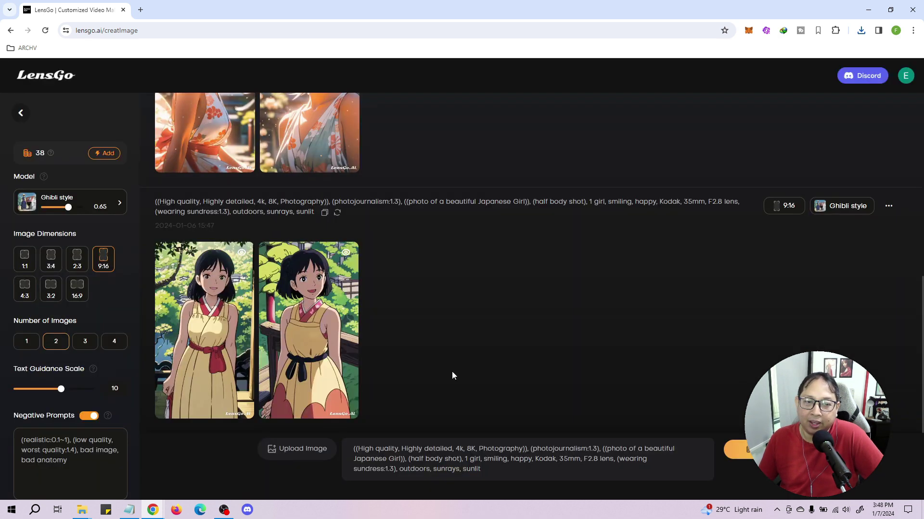
Browse the featured models and switch the model from Ghibli style to Ink Painting Style.
left_click(118, 205)
scroll(310, 284, "down", 2)
scroll(298, 288, "down", 2)
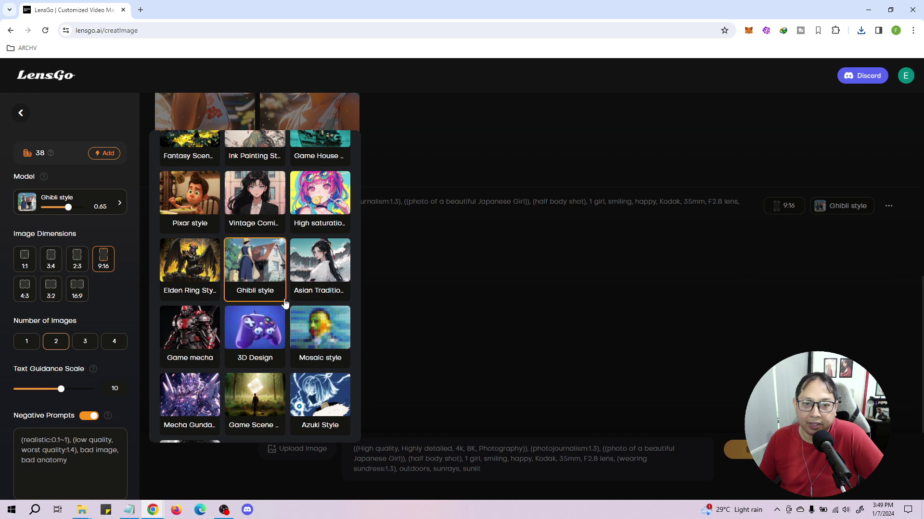
scroll(269, 303, "down", 1)
scroll(268, 325, "down", 1)
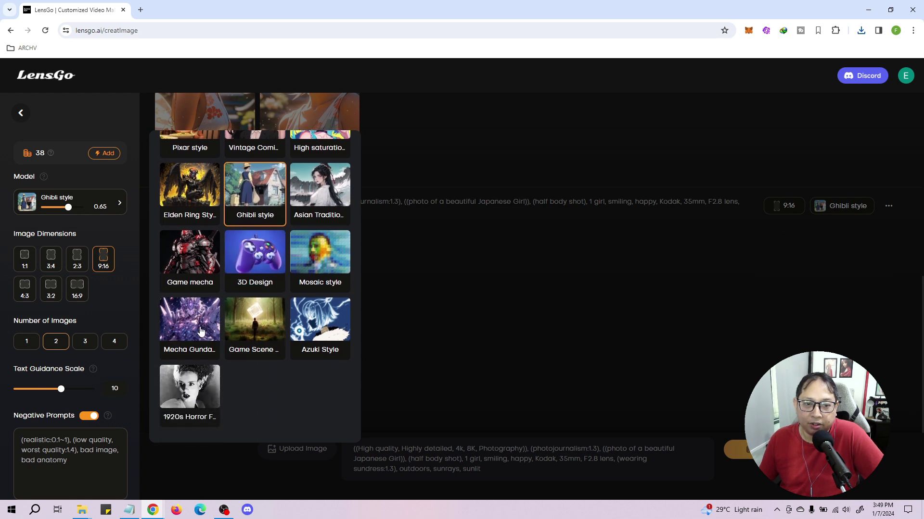
scroll(264, 365, "up", 4)
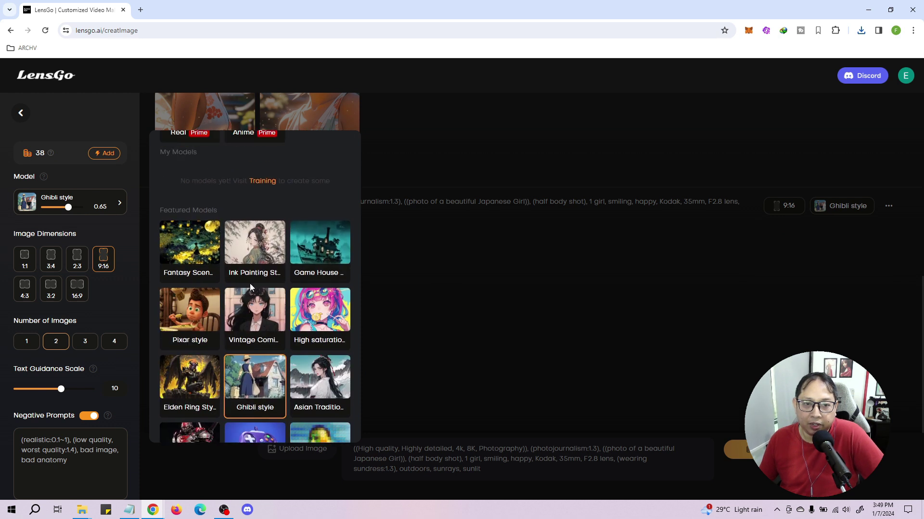
left_click(258, 254)
Review the generation settings and generate two 9:16 Ink Painting Style portraits from the same prompt.
scroll(129, 289, "down", 2)
scroll(123, 286, "up", 1)
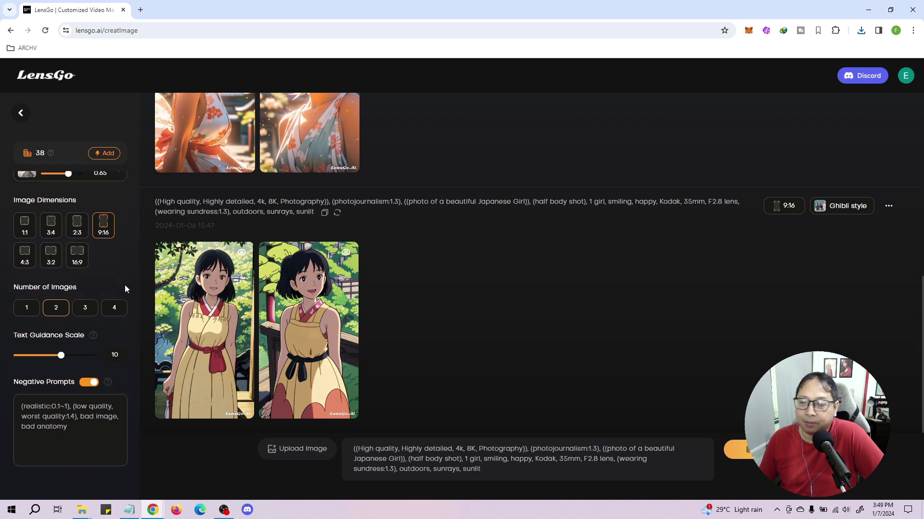
scroll(125, 288, "up", 1)
scroll(607, 290, "up", 8)
scroll(623, 284, "down", 8)
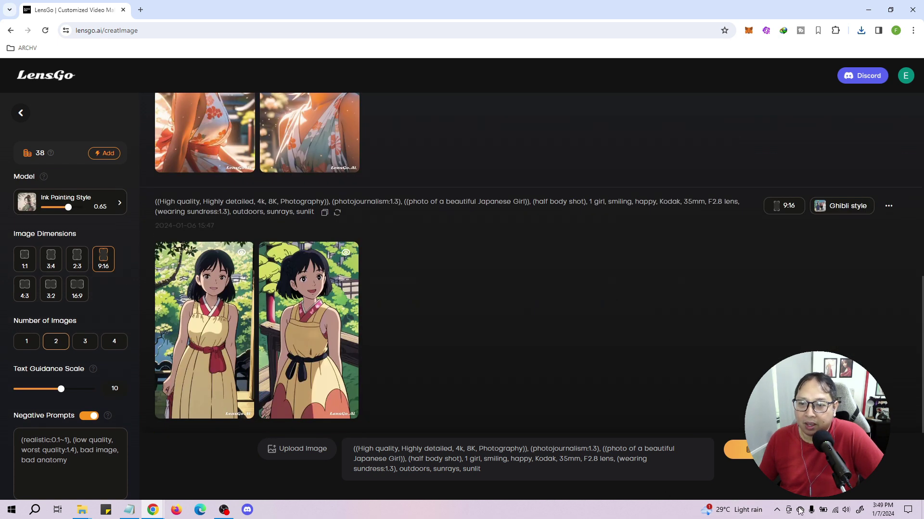
left_click(736, 449)
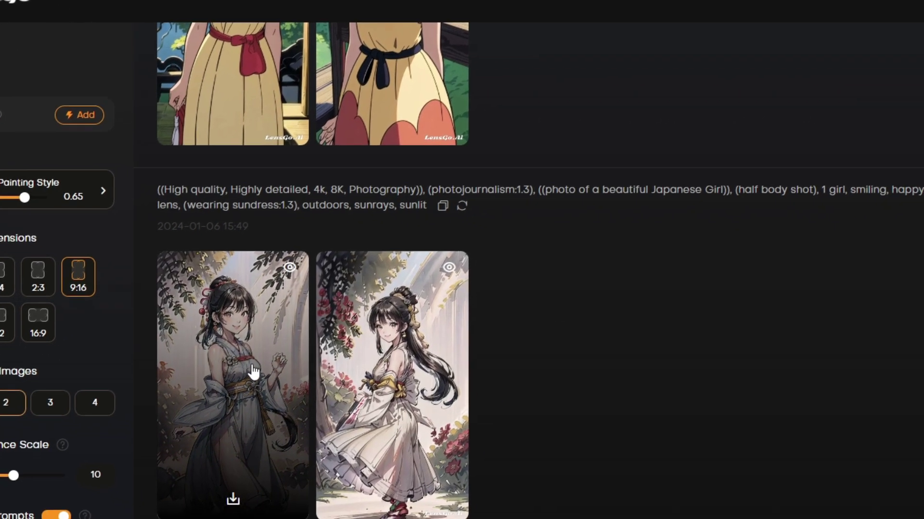
Examine both Ink Painting Style portraits at enlarged size, switching between them.
left_click(327, 394)
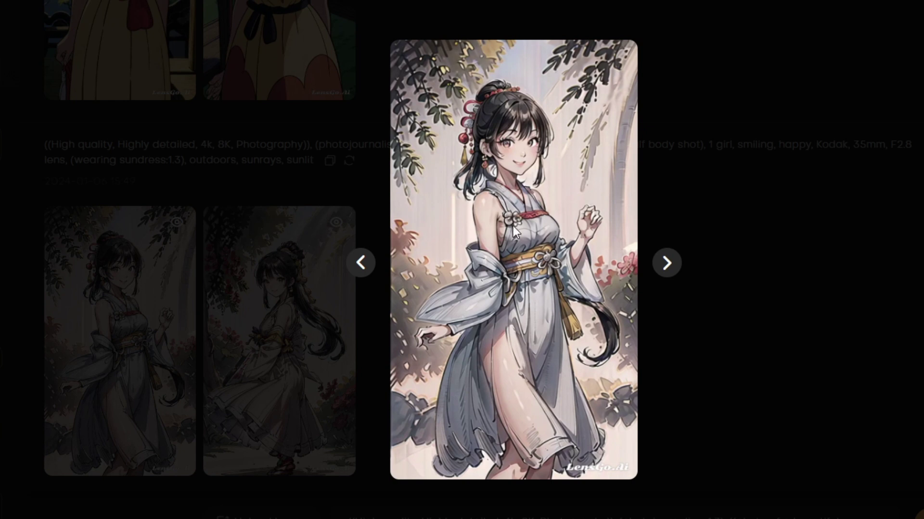
left_click(670, 266)
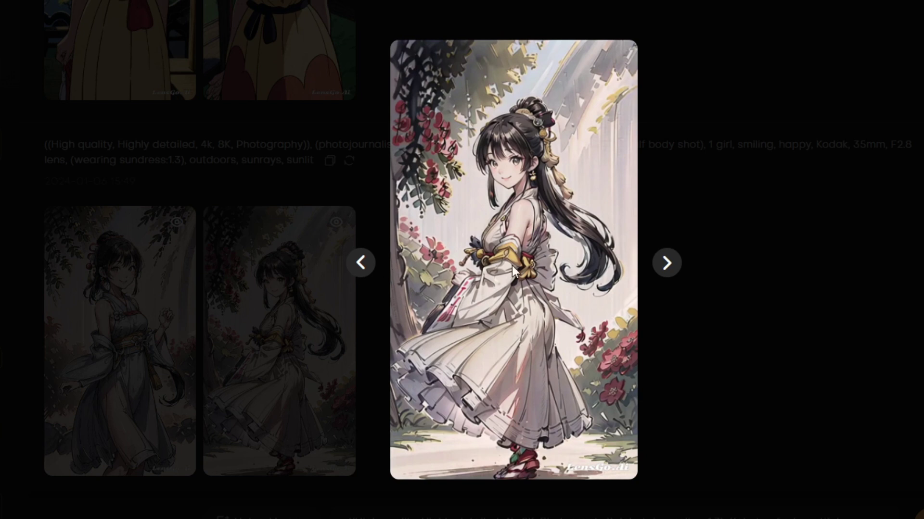
left_click(363, 264)
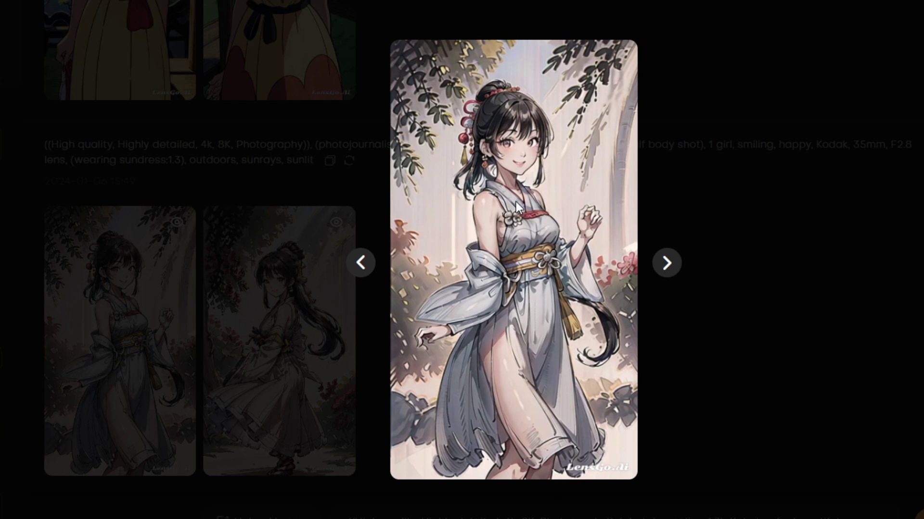
left_click(770, 272)
Compare the Real, Anime, Ghibli and Ink Painting Style results of the shared prompt, viewing the ink painting portraits enlarged once more.
scroll(572, 284, "up", 10)
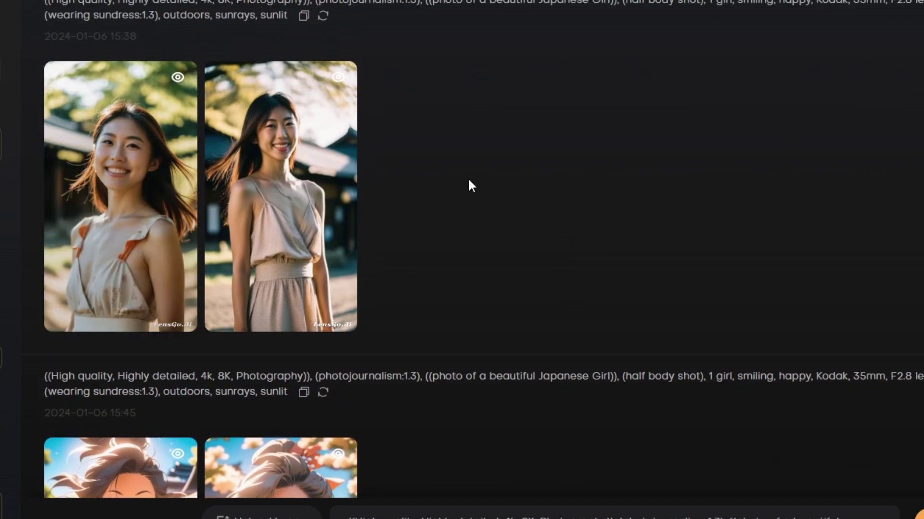
scroll(578, 197, "down", 5)
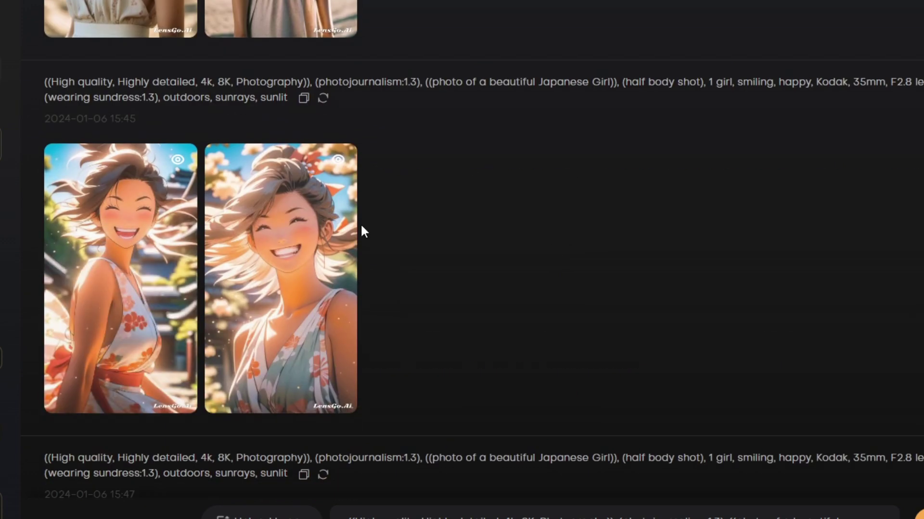
scroll(553, 216, "down", 8)
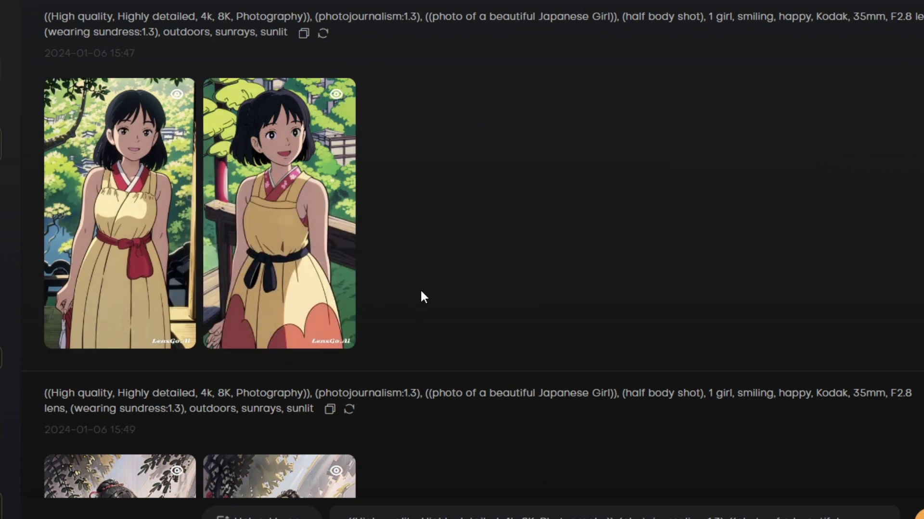
scroll(421, 295, "down", 5)
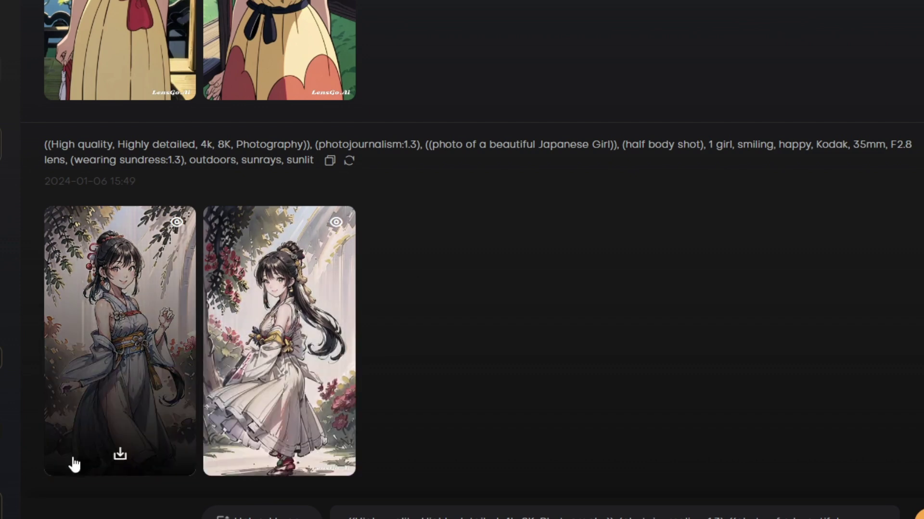
left_click(121, 380)
left_click(667, 265)
left_click(668, 264)
left_click(619, 240)
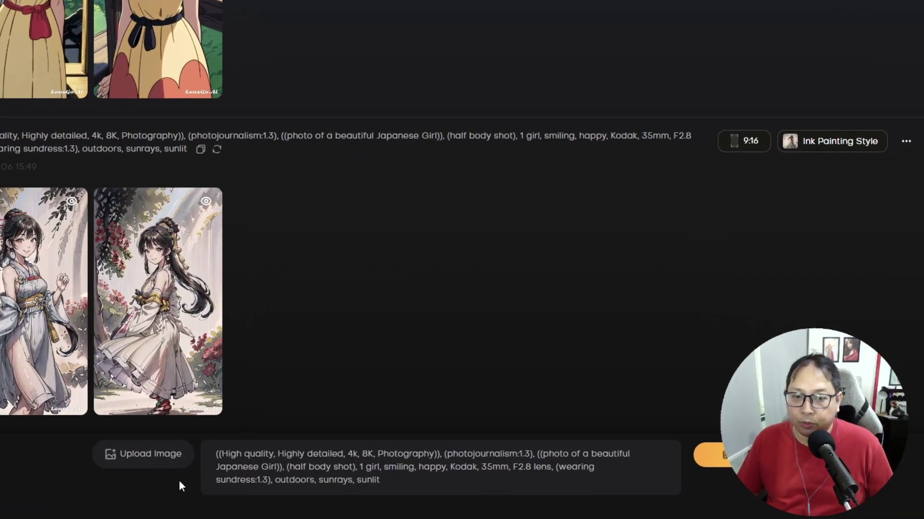
Upload a reference image from the computer to accompany the text prompt.
mouse_move(91, 414)
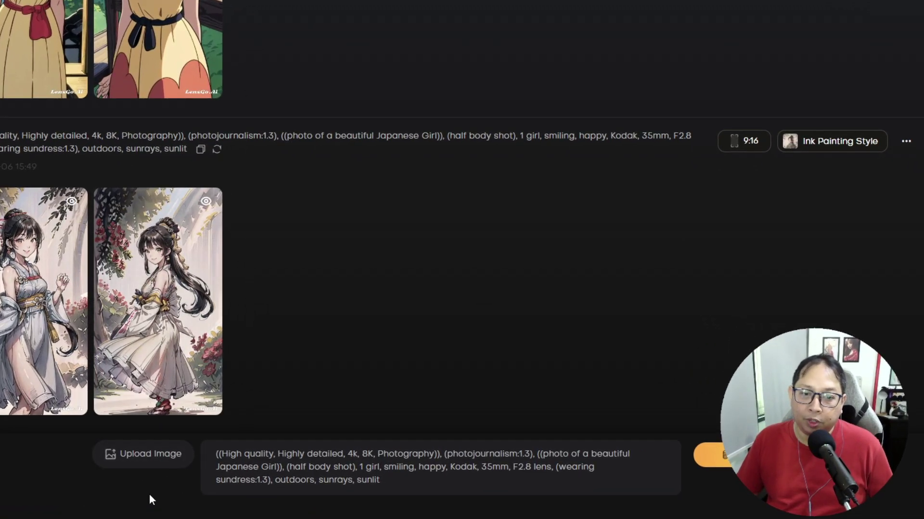
left_click(141, 458)
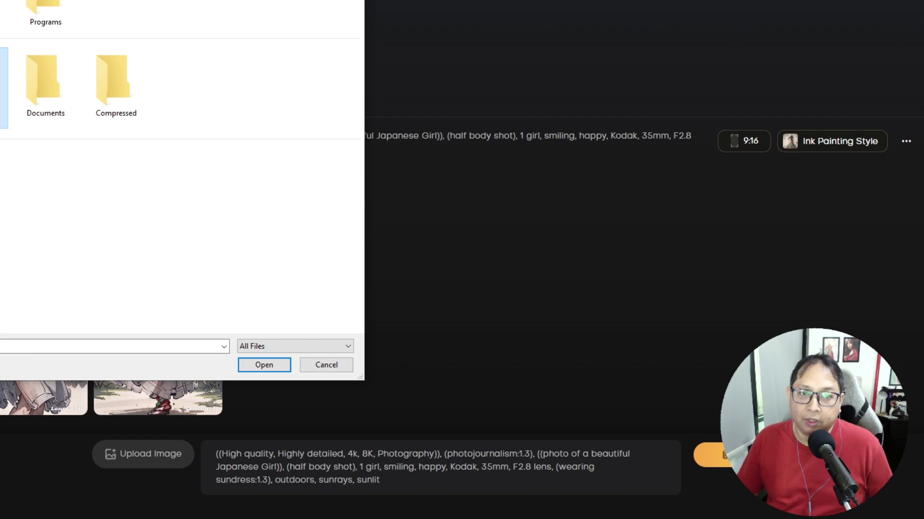
left_click(264, 365)
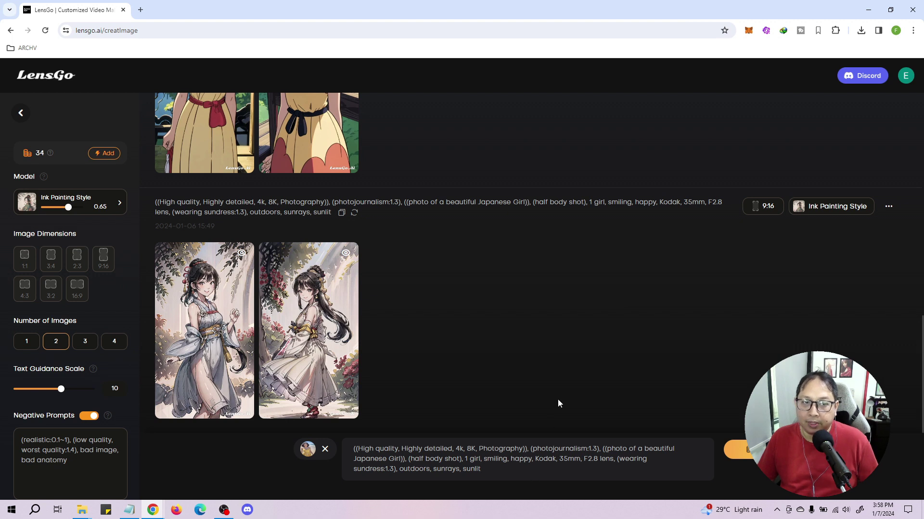
Switch the model to Real and generate two images from the prompt with the uploaded reference image.
left_click(115, 206)
left_click(179, 194)
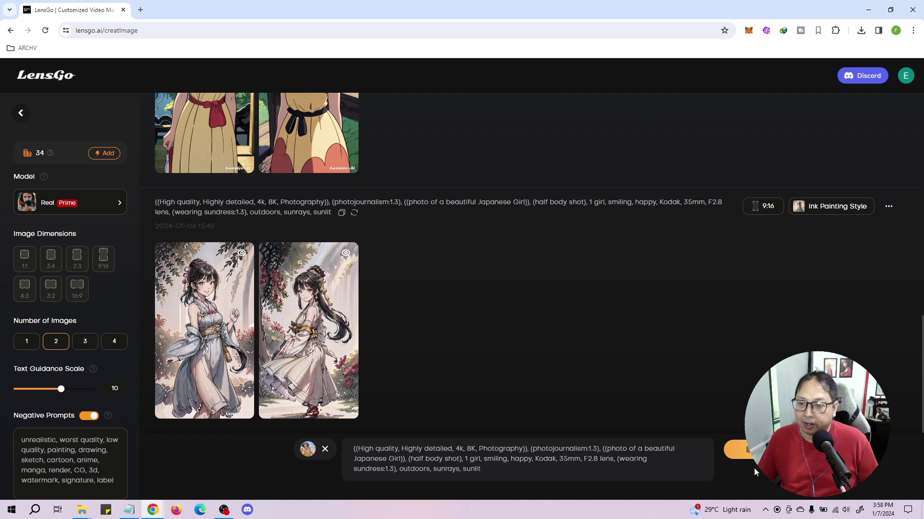
left_click(741, 449)
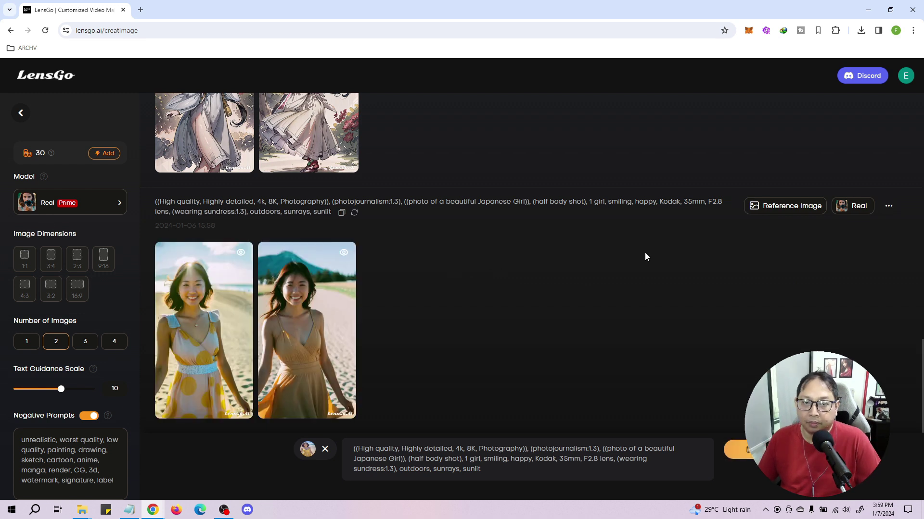
Examine both realistic beach portraits made with the reference image at enlarged size.
left_click(204, 318)
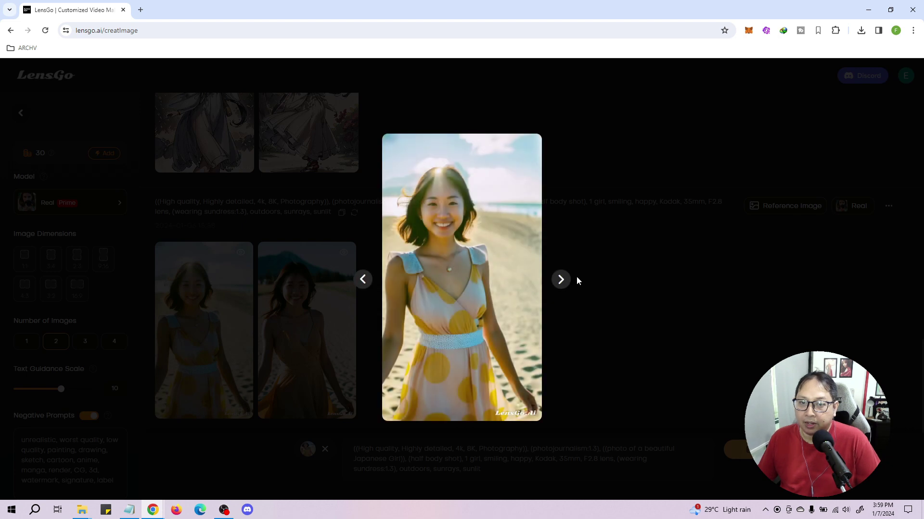
left_click(561, 287)
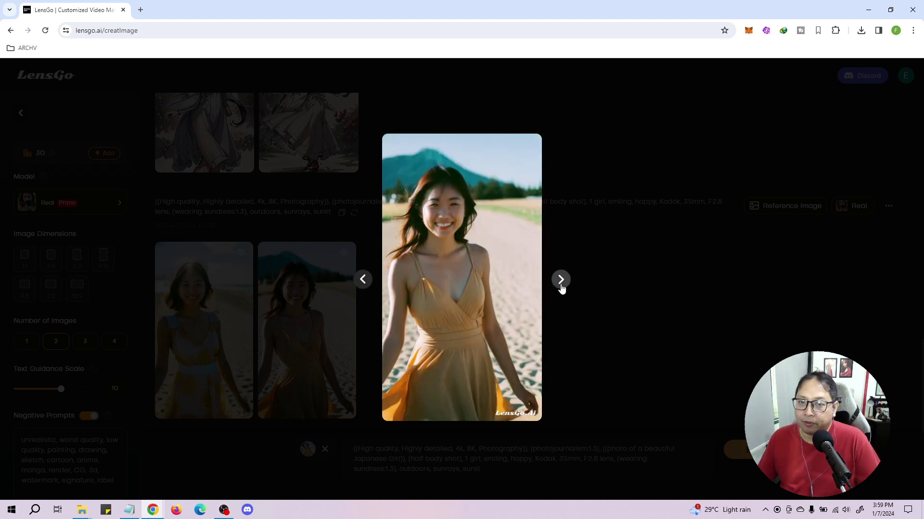
Compare the two realistic beach portraits with the uploaded reference image, viewing each portrait enlarged again.
left_click(364, 281)
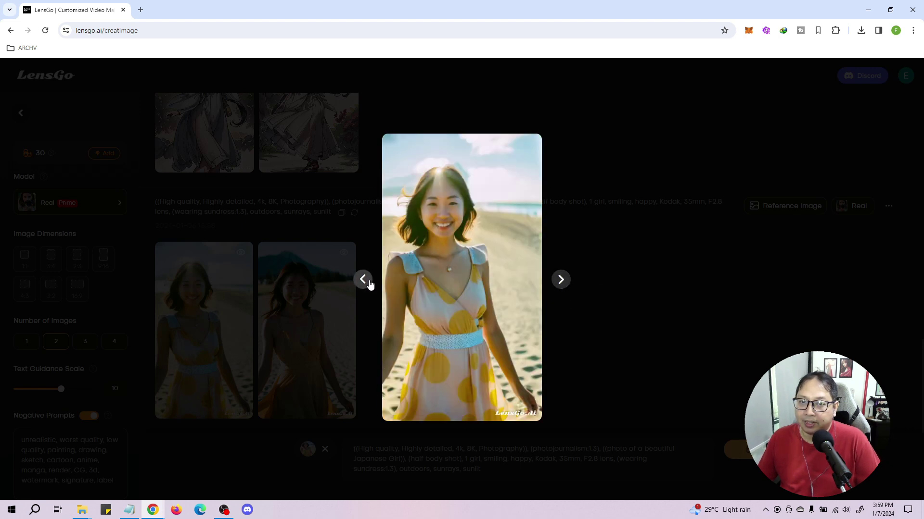
left_click(562, 279)
left_click(697, 260)
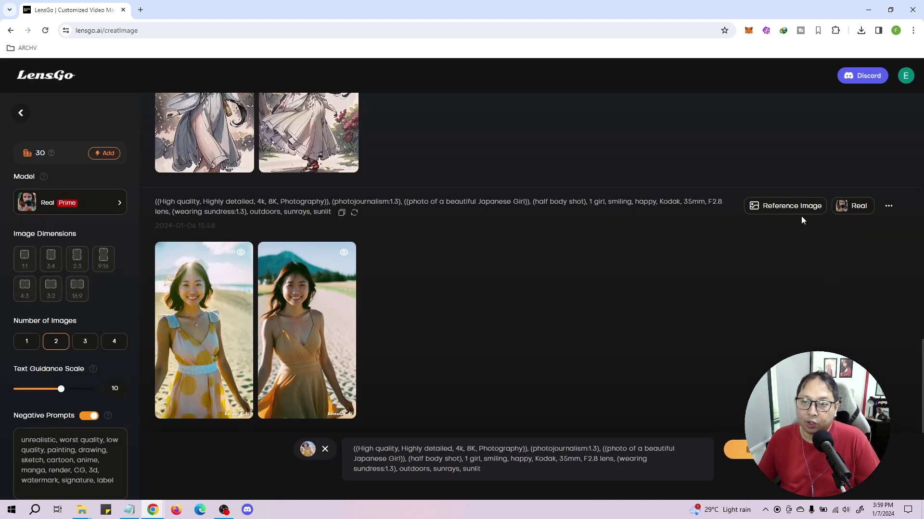
mouse_move(794, 206)
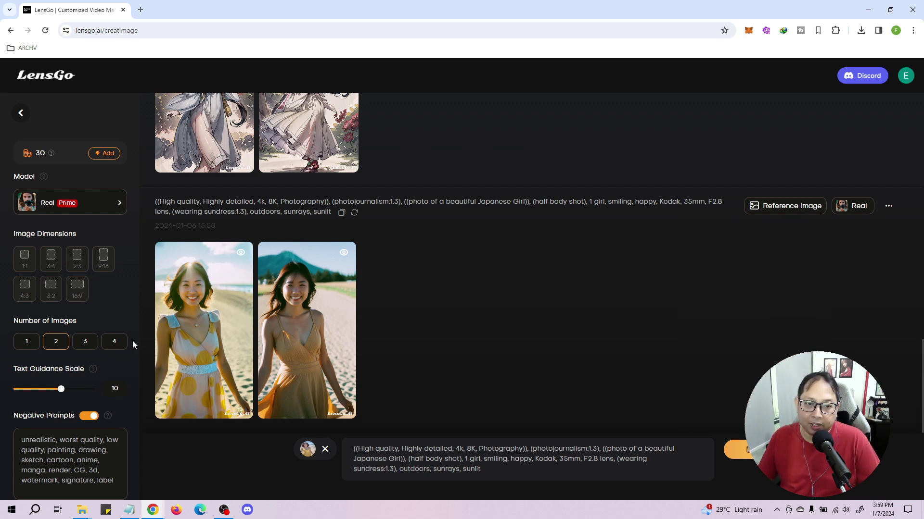
left_click(192, 313)
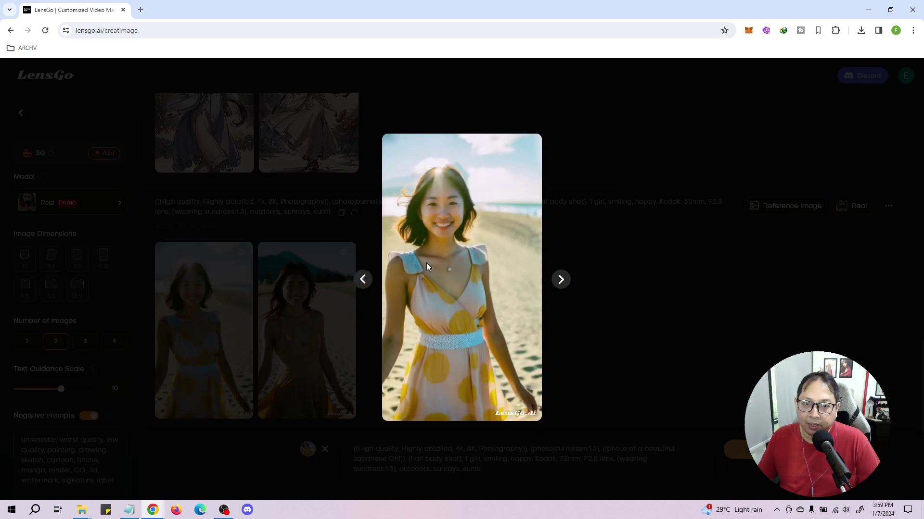
left_click(562, 283)
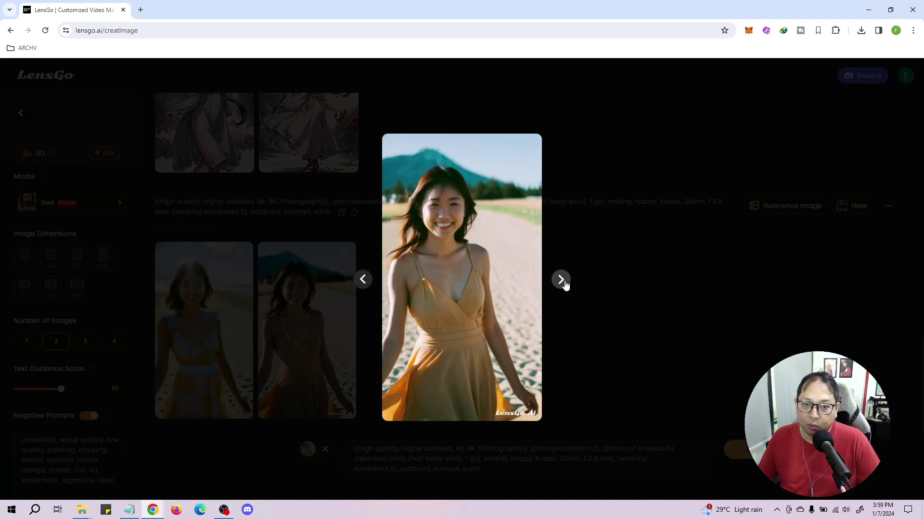
left_click(364, 281)
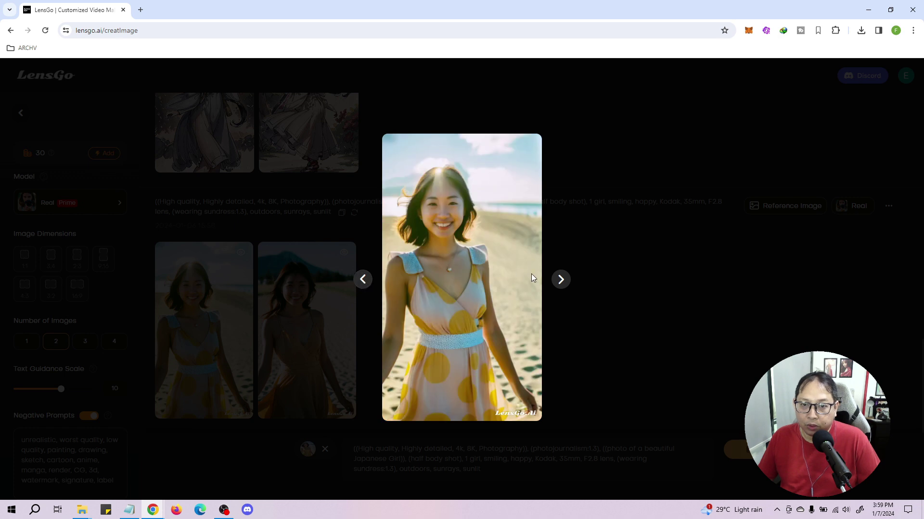
left_click(561, 280)
left_click(614, 253)
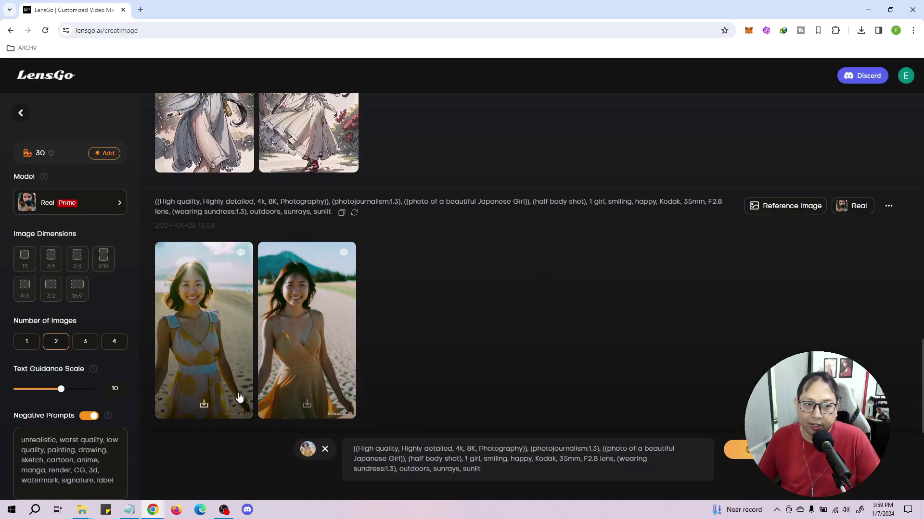
Set the text guidance scale to 5 and generate two more Real images from the same prompt and reference image.
scroll(125, 303, "down", 1)
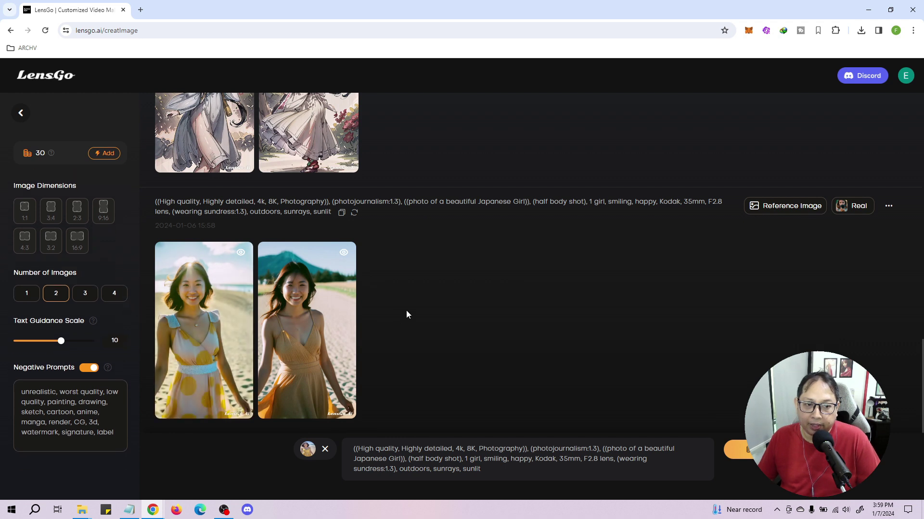
mouse_move(315, 453)
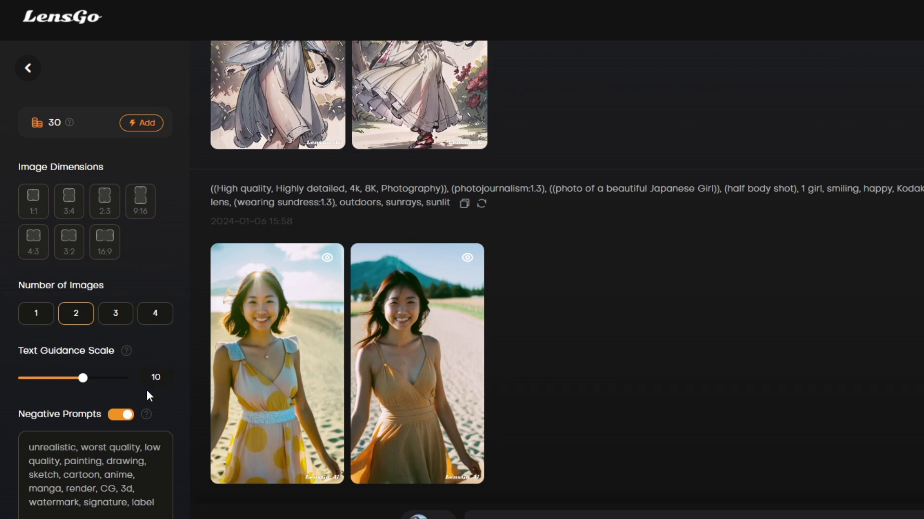
left_click_drag(84, 379, 39, 385)
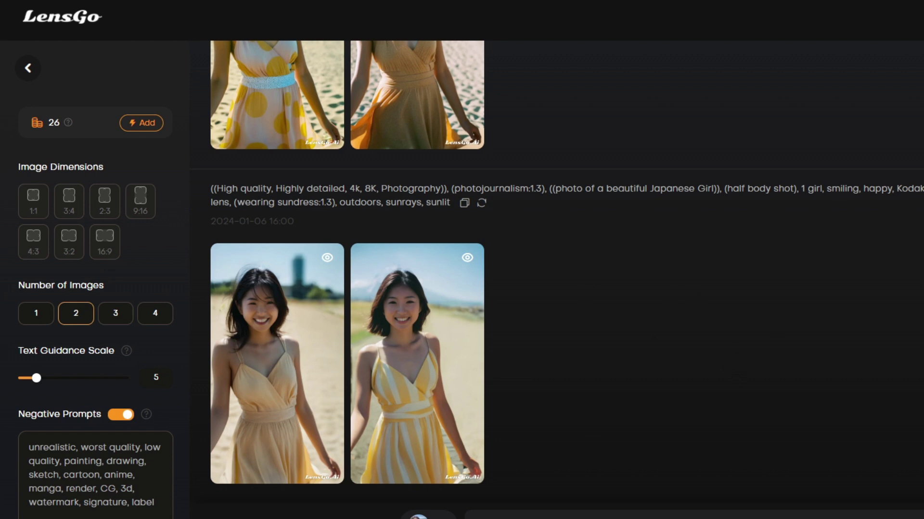
Examine both portraits made at text guidance scale 5 enlarged and compare them with the previous pair.
mouse_move(278, 377)
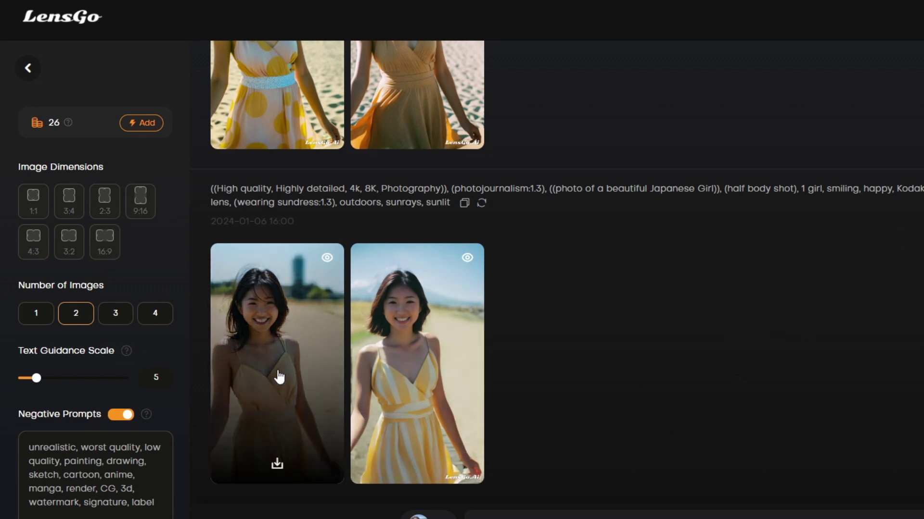
left_click(308, 370)
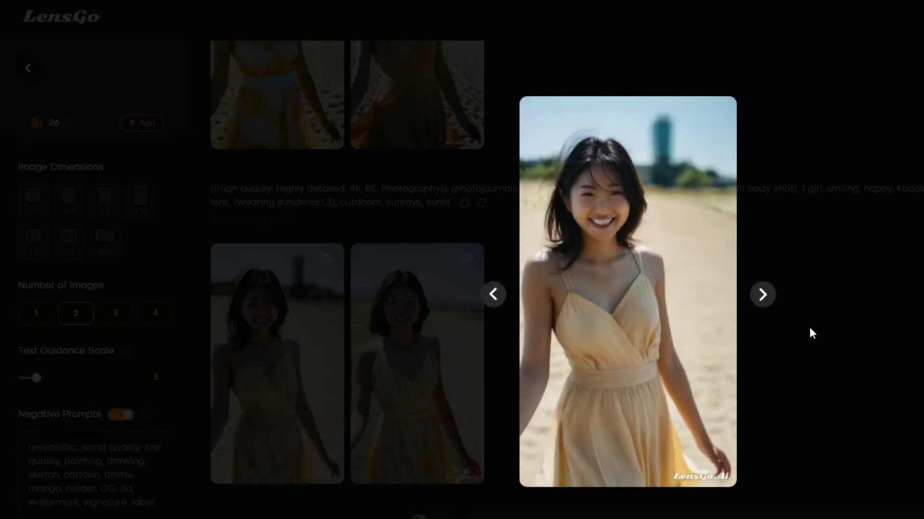
left_click(762, 295)
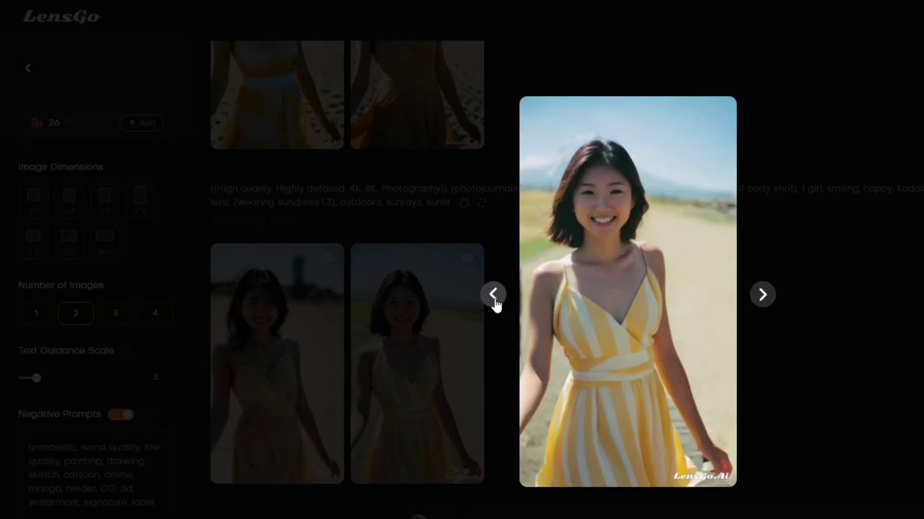
left_click(494, 296)
left_click(763, 295)
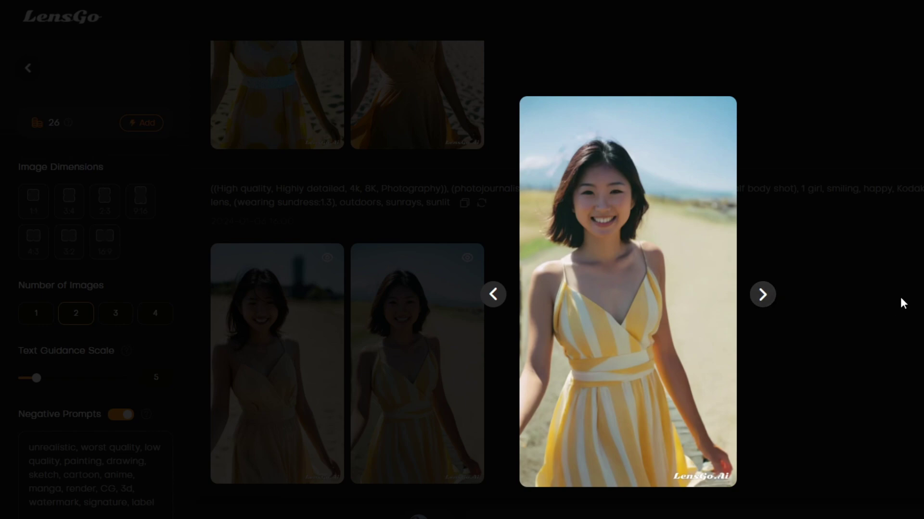
left_click(908, 299)
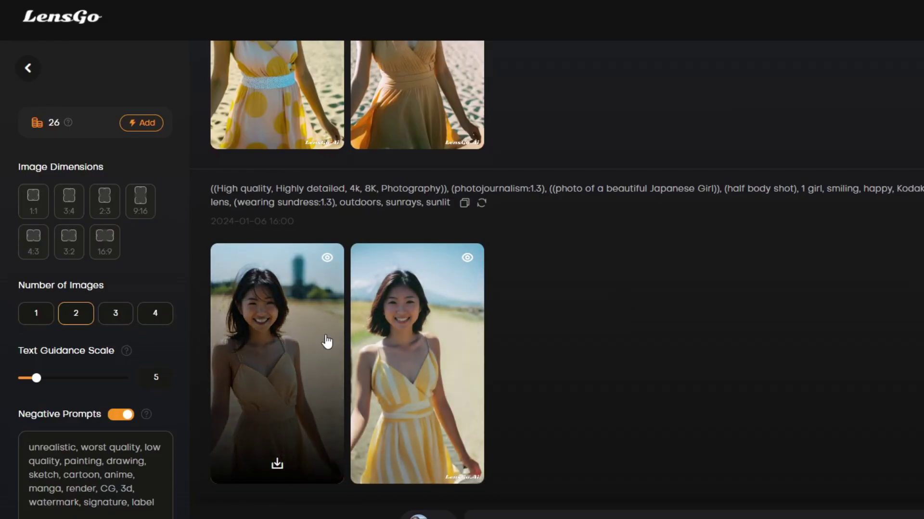
scroll(457, 308, "down", 8)
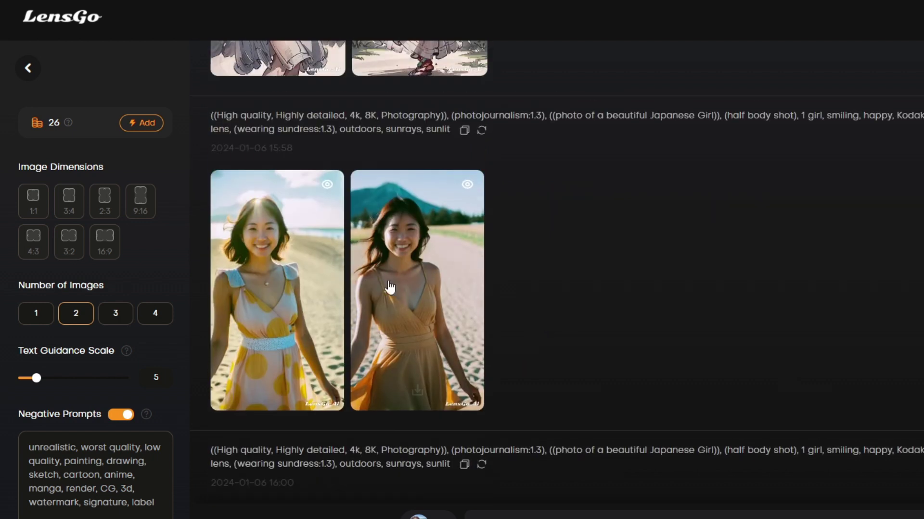
scroll(577, 337, "up", 8)
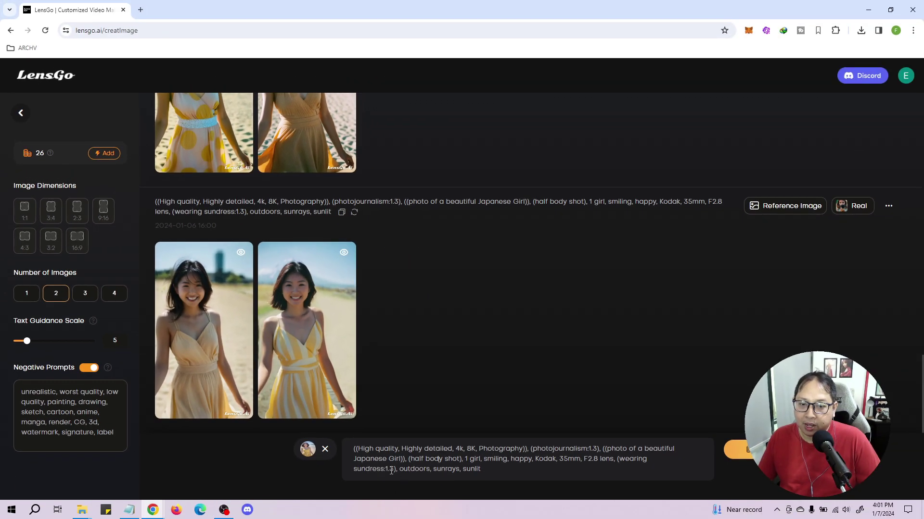
Edit the clothing part of the prompt to read "wearing green color sundress: 1.5".
left_click(651, 460)
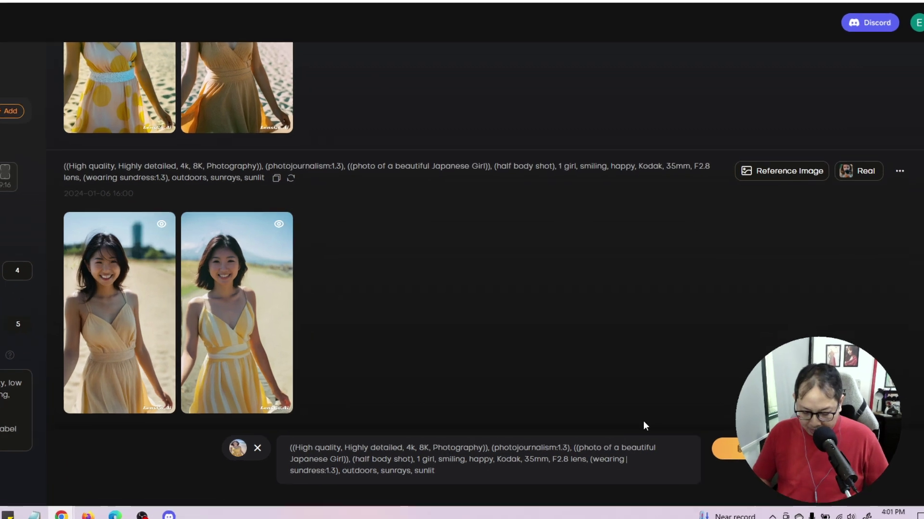
type("color")
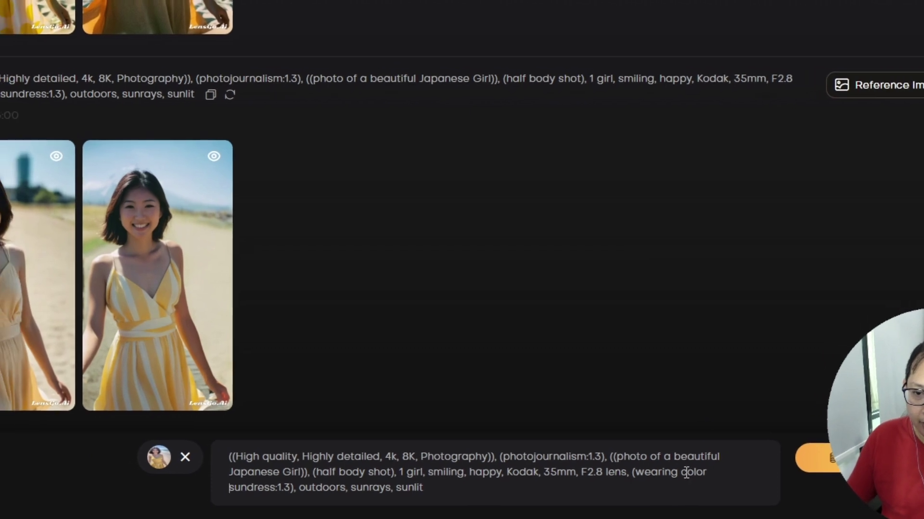
left_click(686, 472)
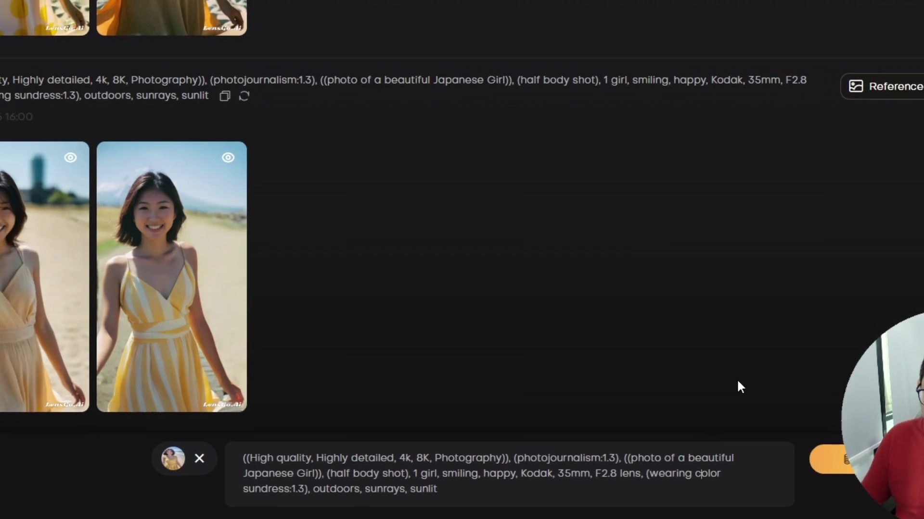
key("Left")
type("green")
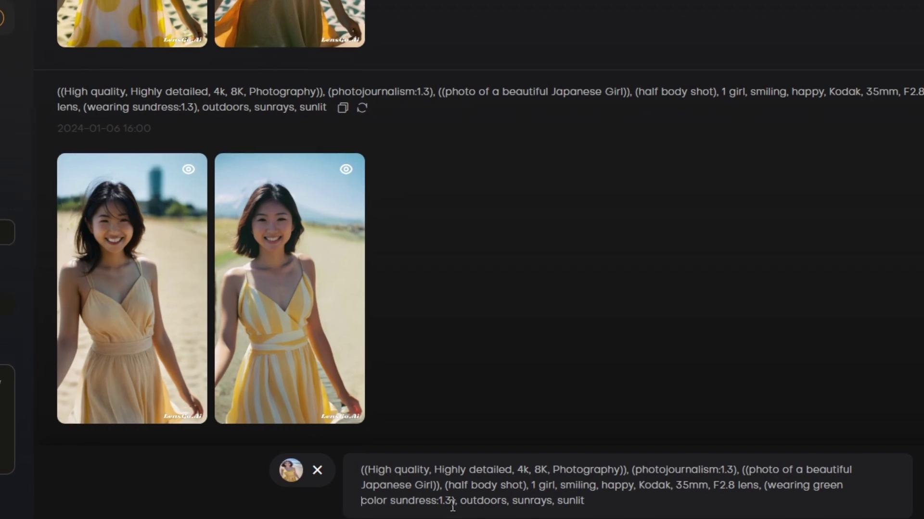
left_click(425, 499)
key("Right")
key("Right")
key("Right")
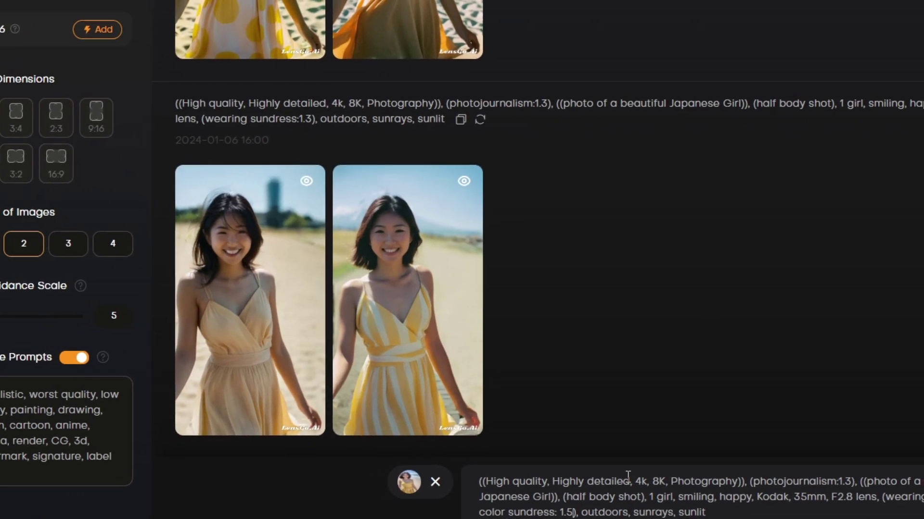
key("BackSpace")
type("5")
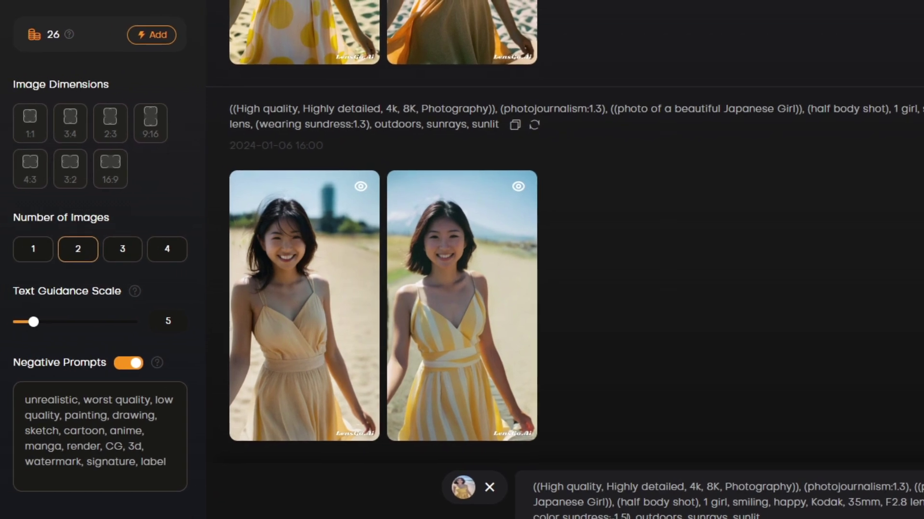
Set the text guidance scale to 15 and generate two images from the edited prompt with the reference image.
left_click_drag(33, 321, 147, 324)
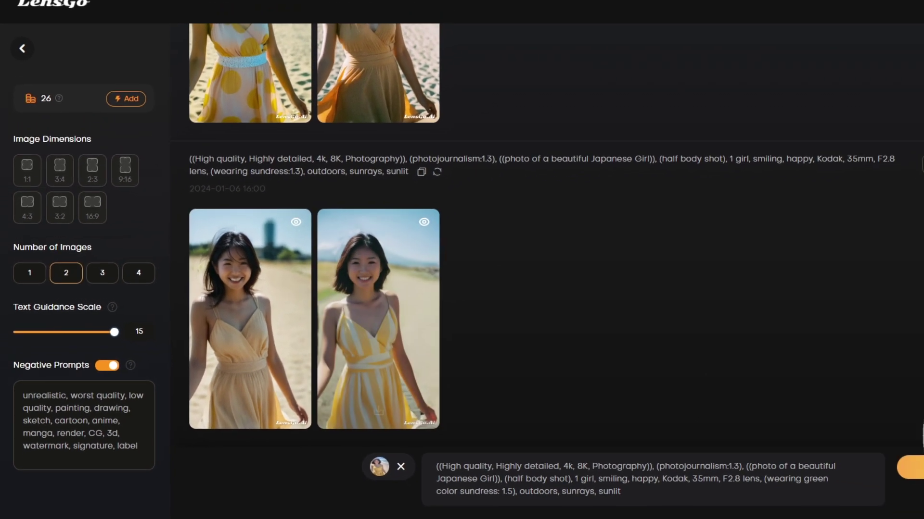
mouse_move(782, 214)
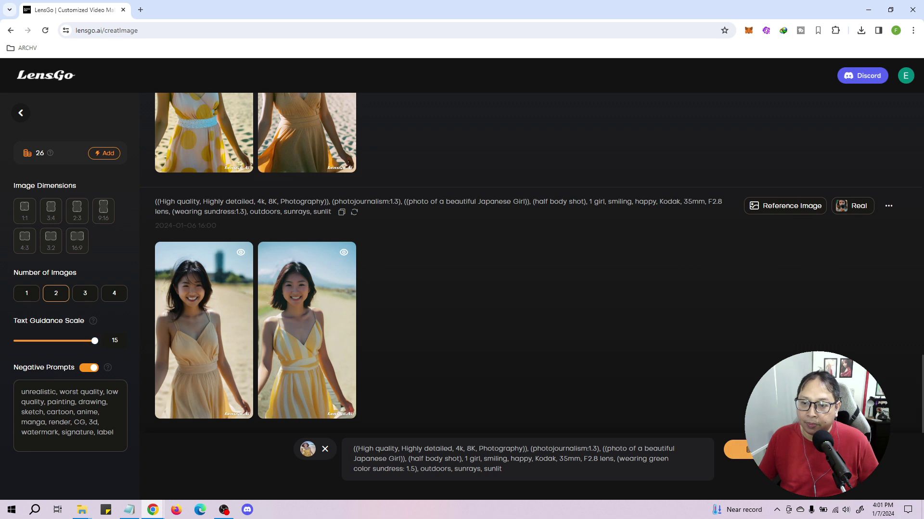
left_click(736, 449)
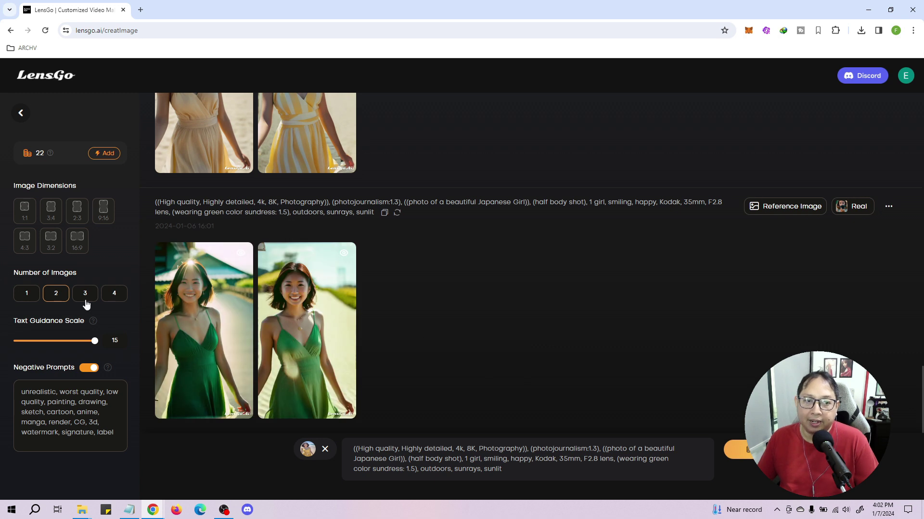
Examine both green sundress portraits at enlarged size and compare them with the reference image and the earlier results.
mouse_move(210, 318)
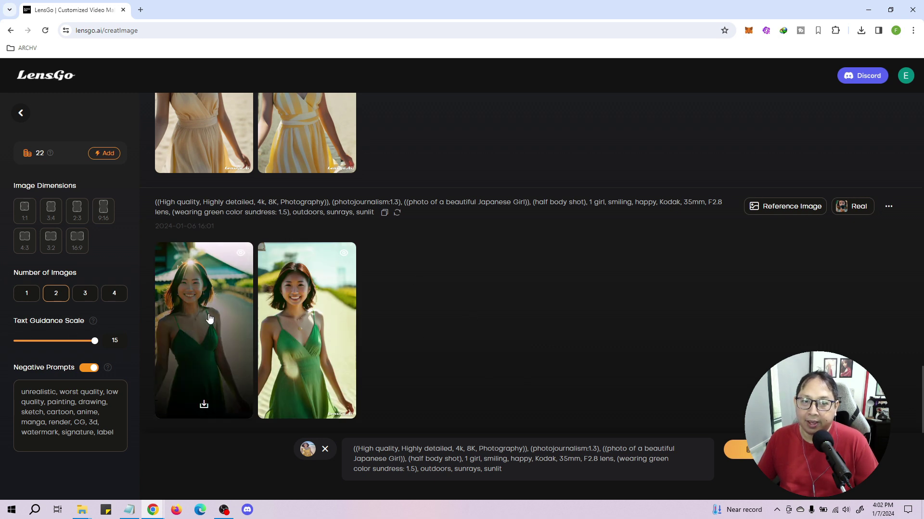
left_click(186, 335)
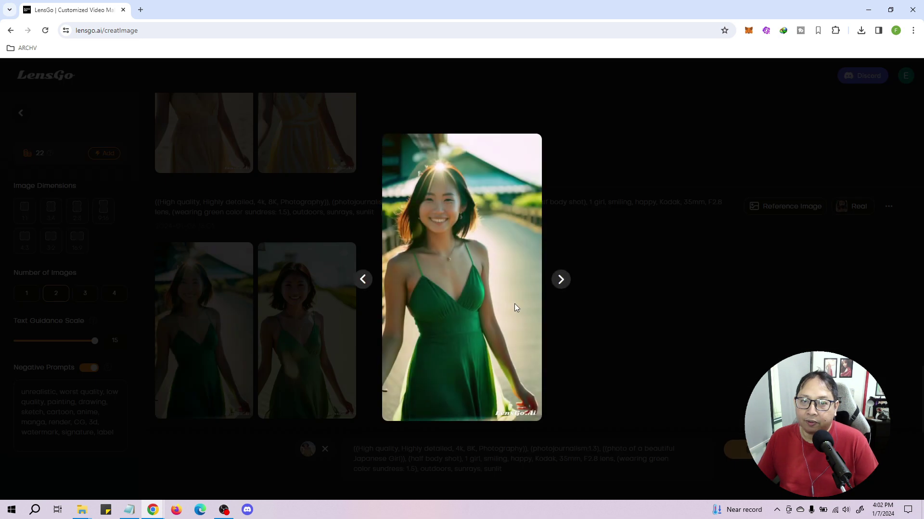
left_click(561, 280)
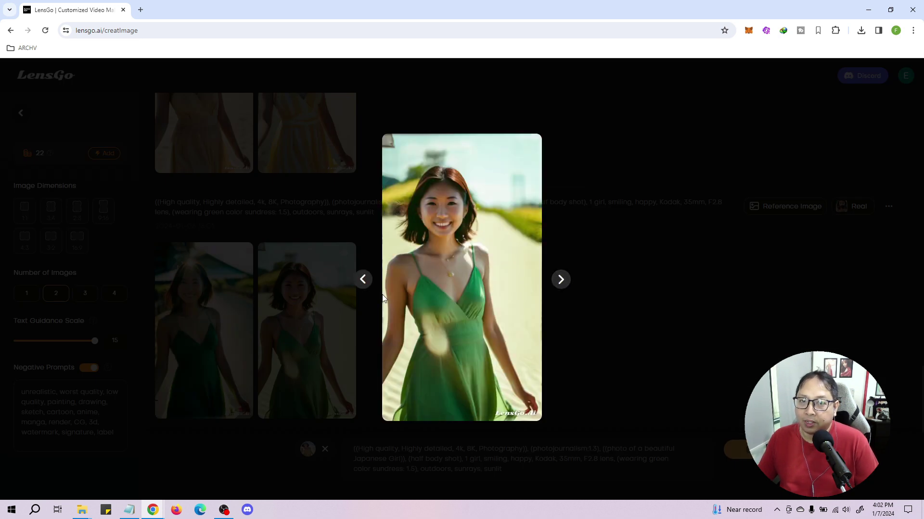
left_click(367, 283)
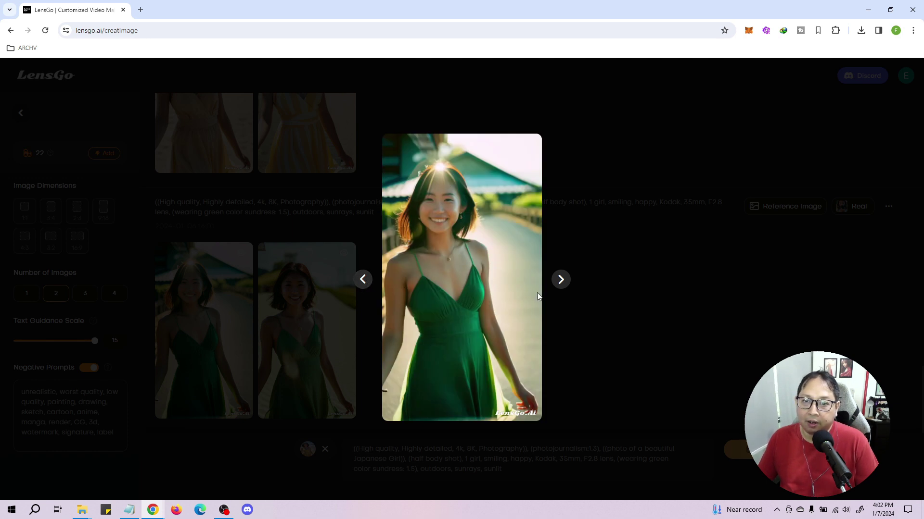
left_click(559, 283)
left_click(366, 285)
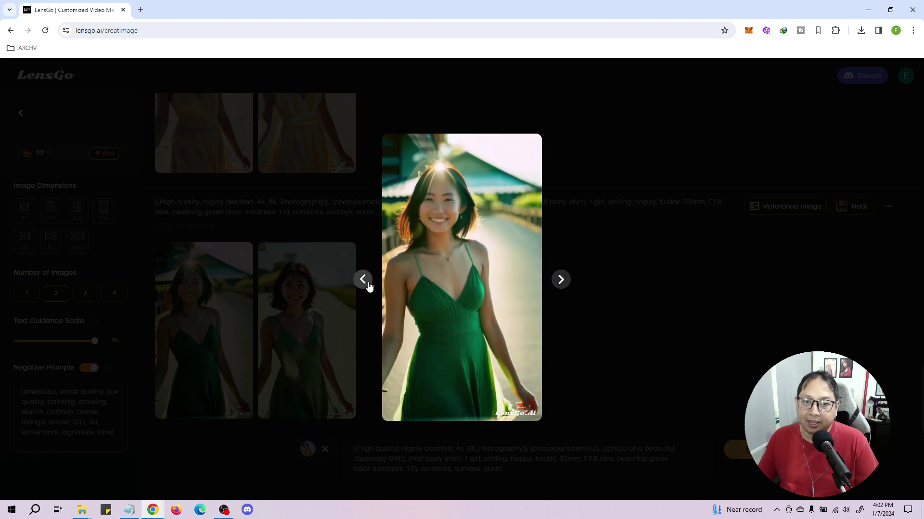
left_click(560, 280)
left_click(662, 289)
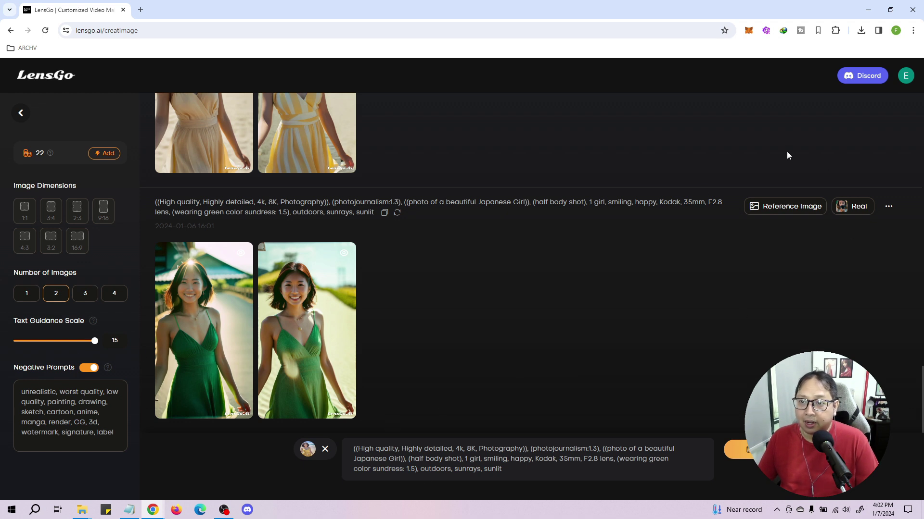
mouse_move(782, 212)
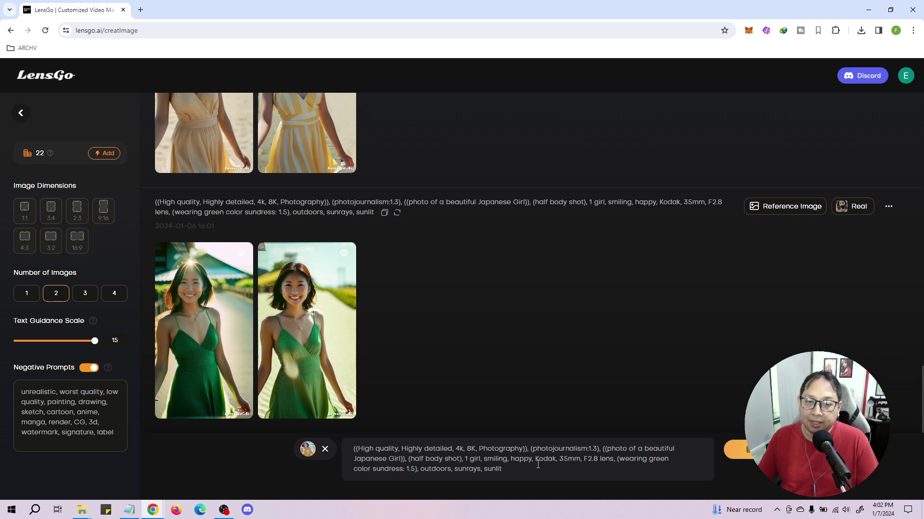
scroll(552, 374, "up", 6)
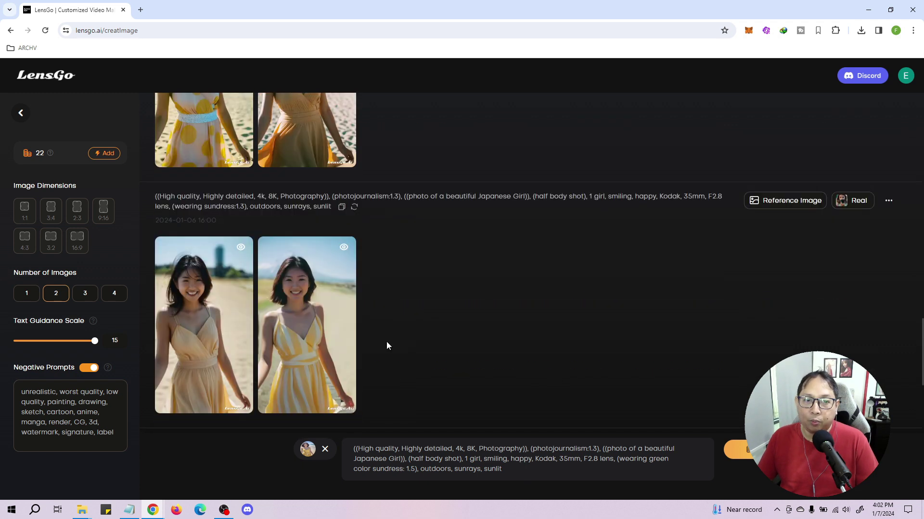
scroll(542, 325, "up", 5)
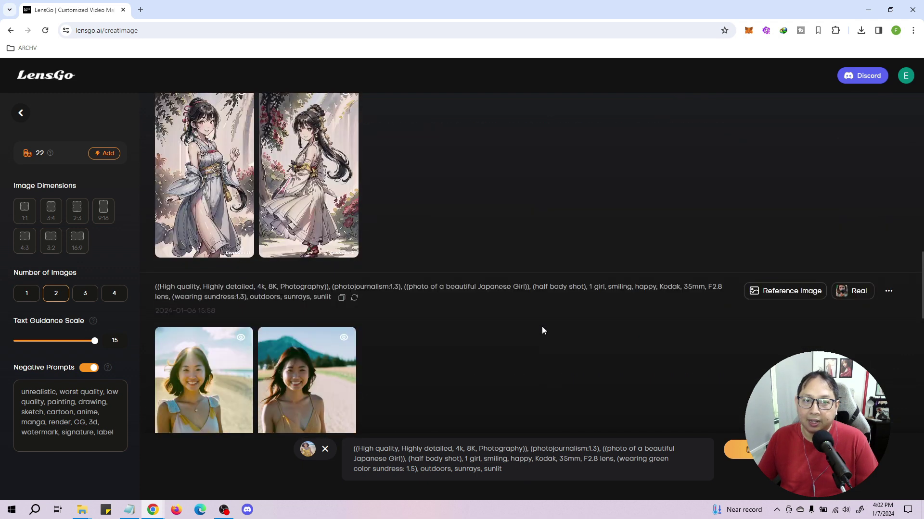
Compare the green sundress portraits with the previous pair and preview the reference image used for them.
scroll(585, 327, "down", 8)
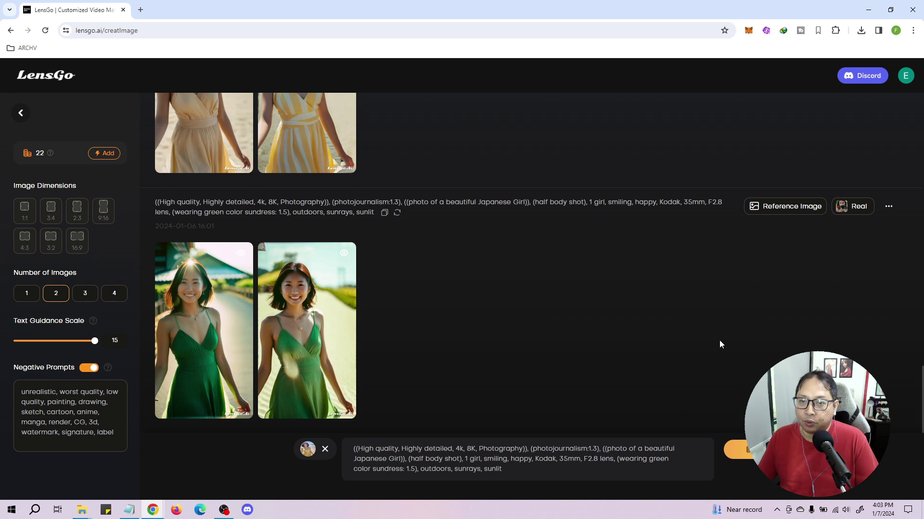
scroll(725, 315, "up", 3)
mouse_move(781, 355)
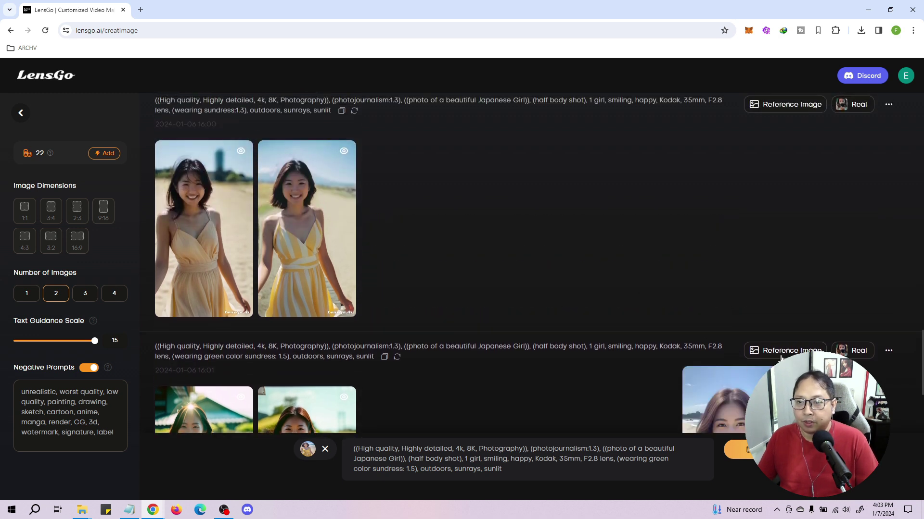
scroll(772, 350, "down", 2)
scroll(763, 348, "down", 2)
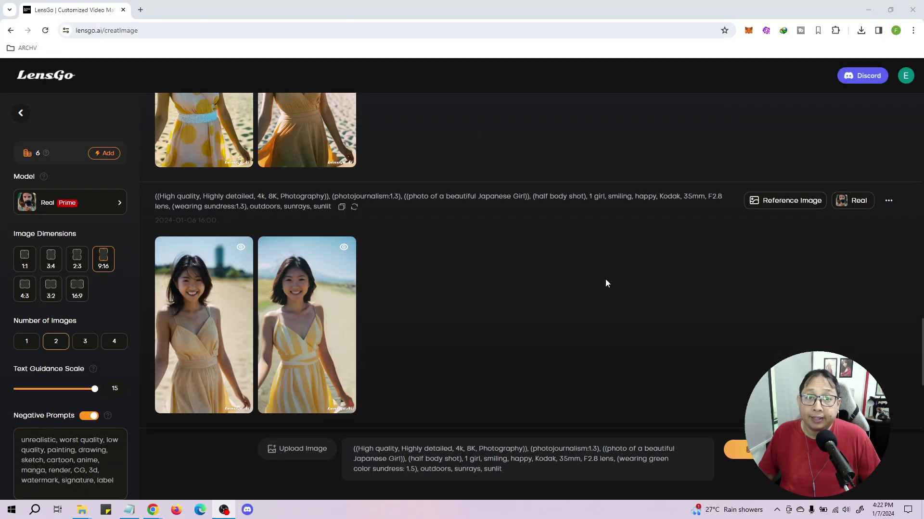
Review the full generation history and examine the first Real model portraits, made without a reference image, at enlarged size.
scroll(606, 280, "up", 15)
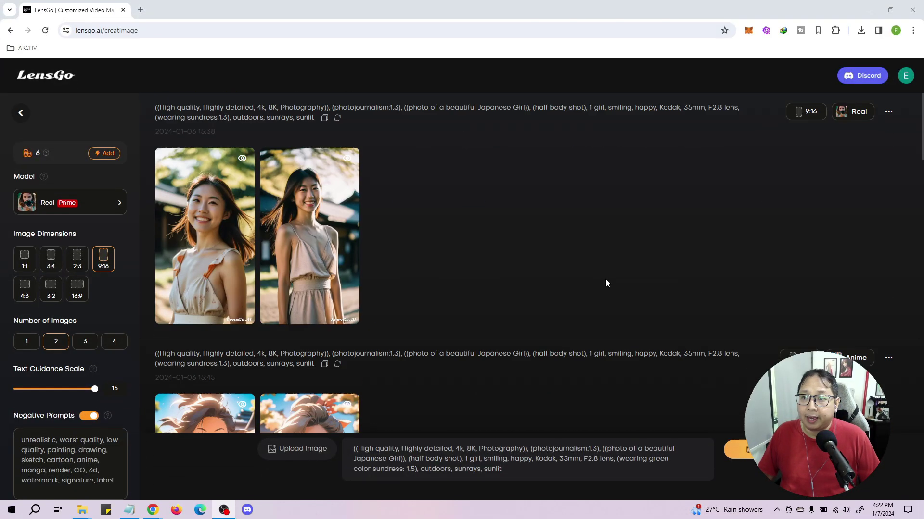
scroll(592, 253, "down", 15)
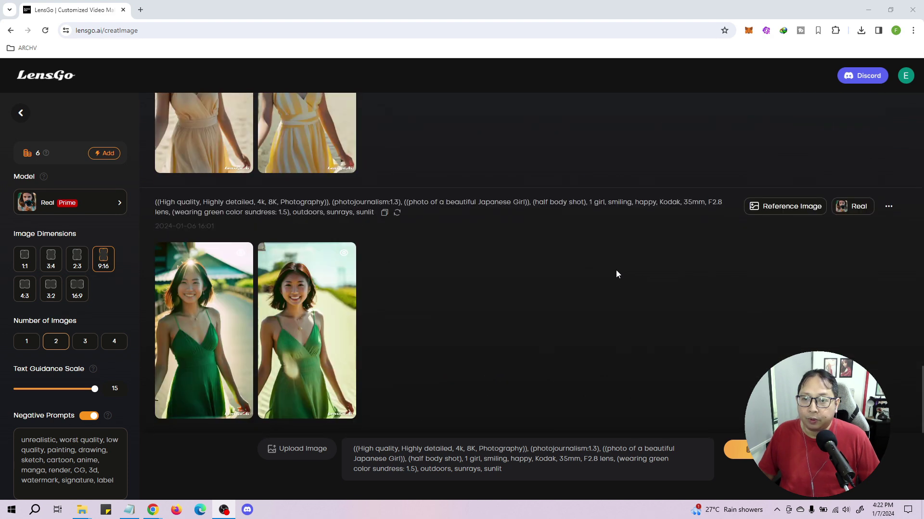
scroll(617, 274, "up", 5)
scroll(616, 274, "up", 10)
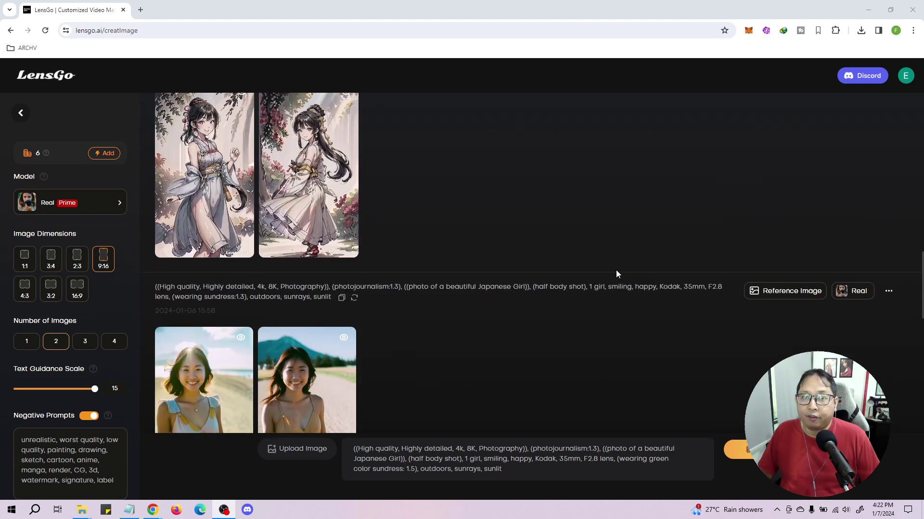
scroll(616, 270, "up", 6)
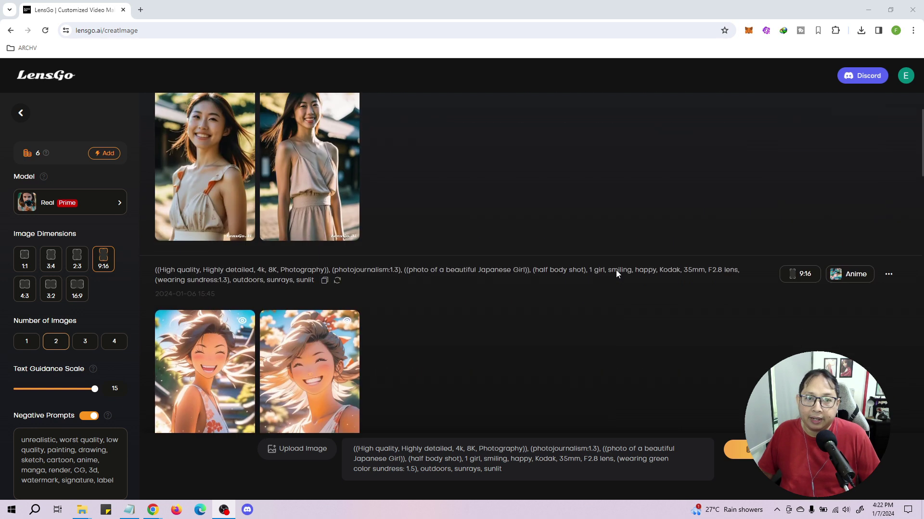
left_click(215, 206)
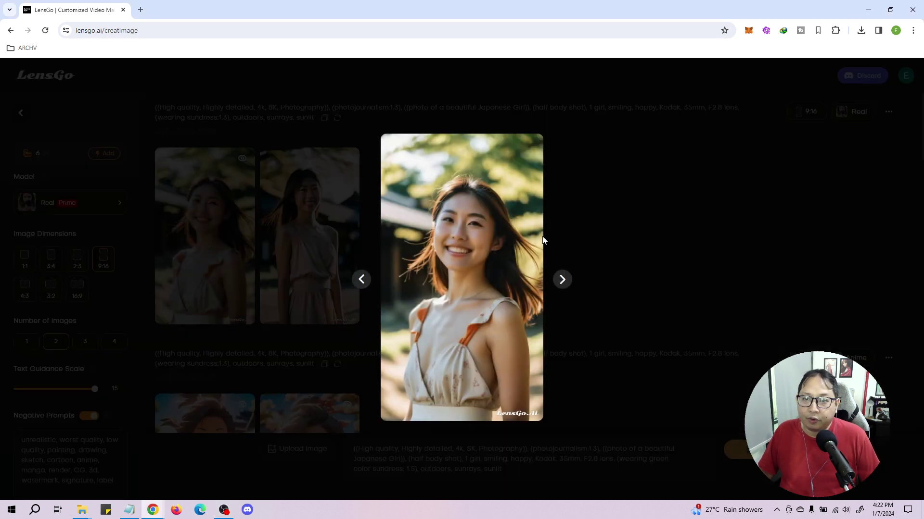
left_click(562, 281)
left_click(562, 281)
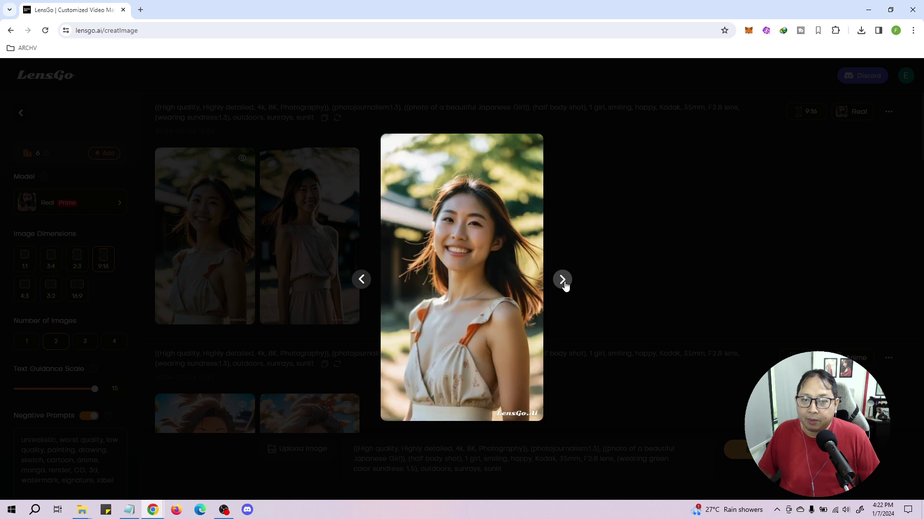
left_click(606, 250)
Examine the first beach portraits made with the reference image at enlarged size, and review the newer results down to the green sundress pair.
scroll(594, 260, "down", 6)
scroll(593, 255, "down", 12)
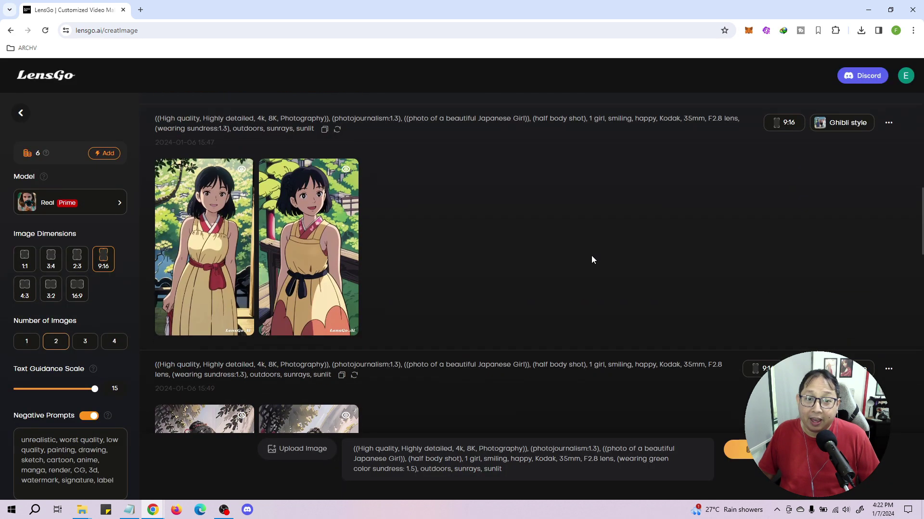
left_click(226, 148)
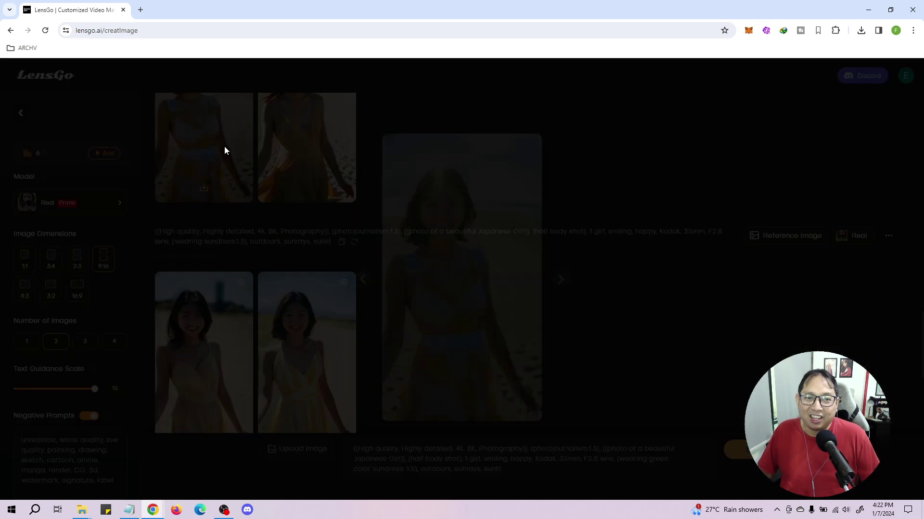
left_click(561, 279)
left_click(568, 286)
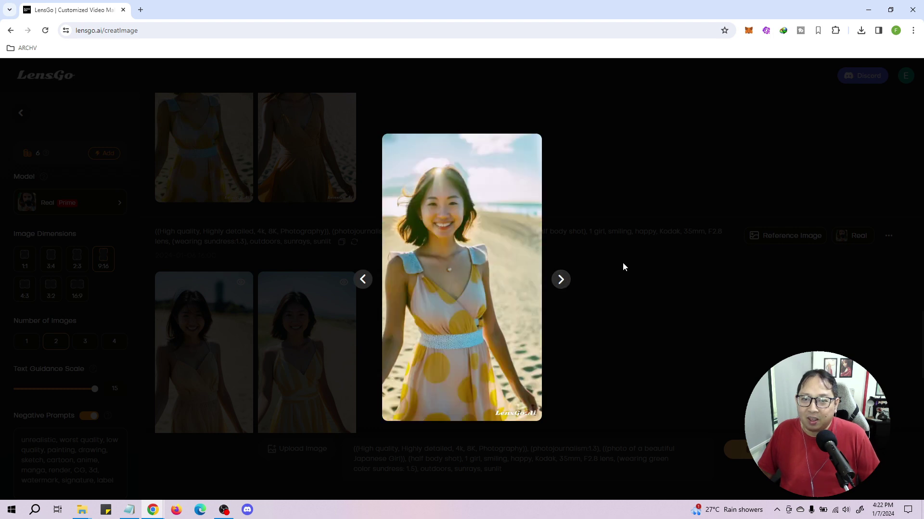
left_click(622, 260)
scroll(602, 264, "down", 5)
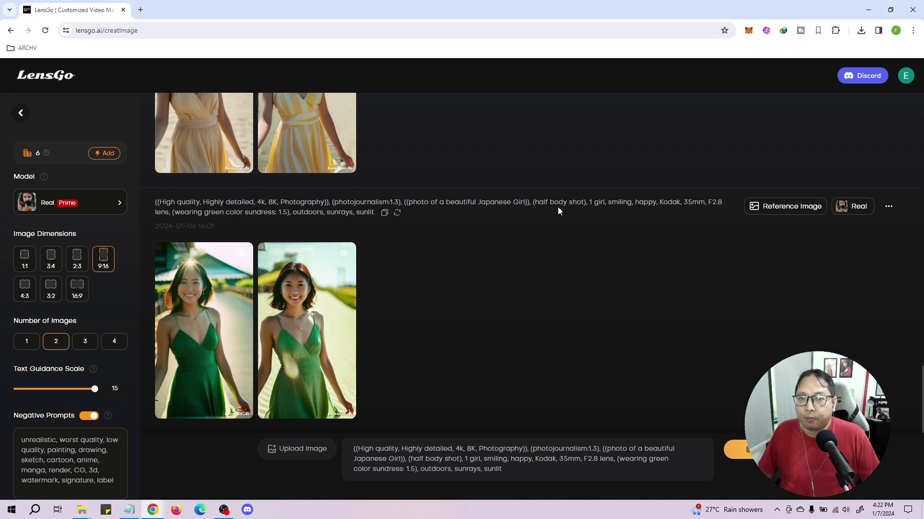
Look through the featured models available for image generation, keeping the Real model selected.
scroll(620, 266, "up", 15)
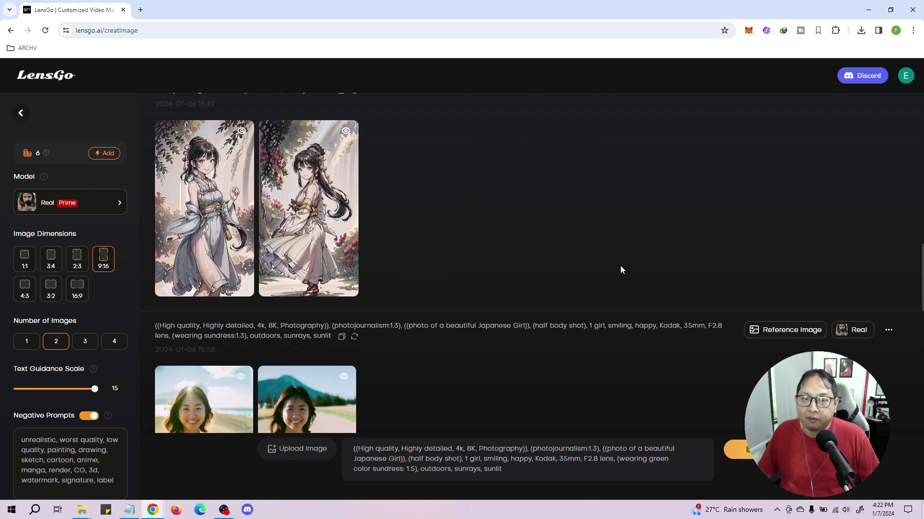
scroll(620, 270, "up", 5)
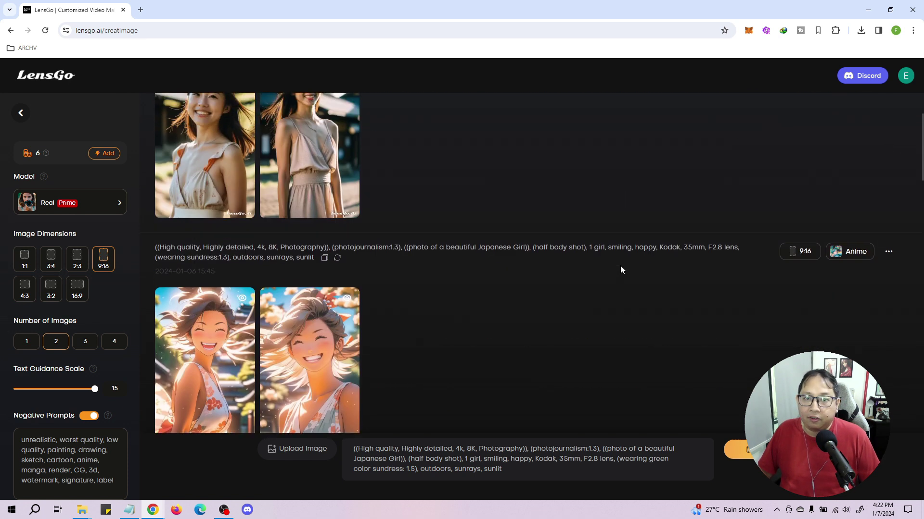
left_click(107, 199)
scroll(299, 307, "down", 4)
scroll(298, 306, "down", 2)
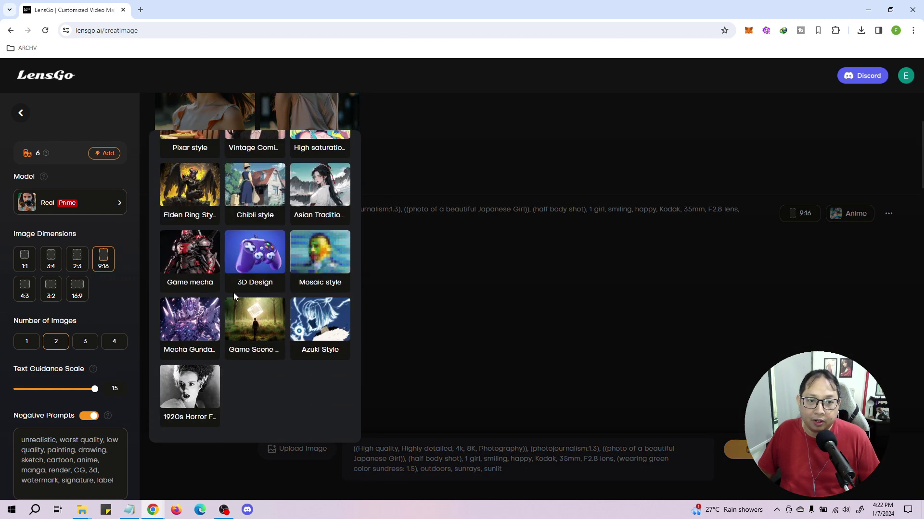
scroll(308, 305, "up", 4)
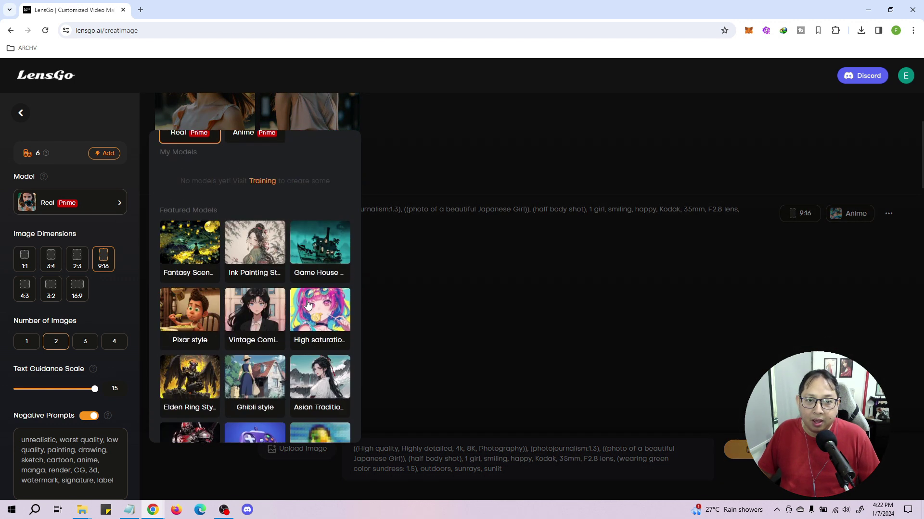
left_click(578, 258)
Review the results by model in the history, from the first Real portraits through Anime, Ghibli style and Ink Painting Style.
scroll(643, 179, "up", 3)
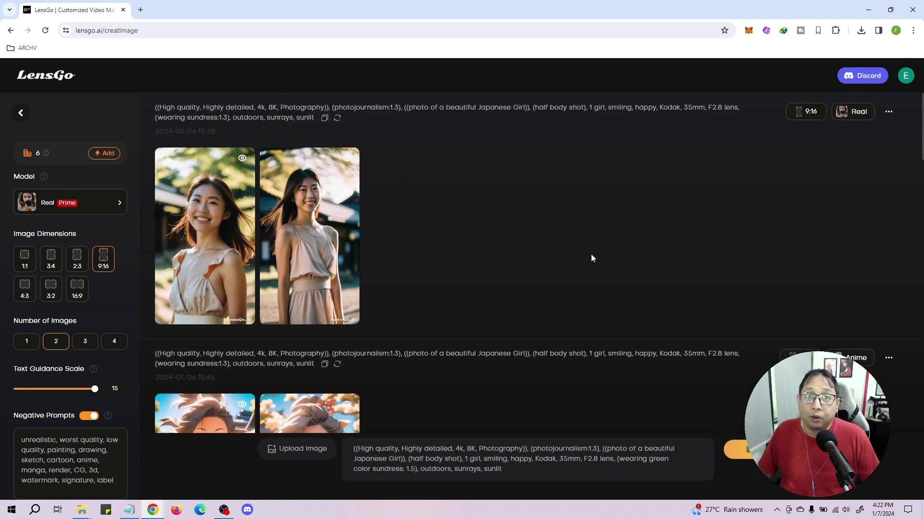
scroll(590, 284, "down", 4)
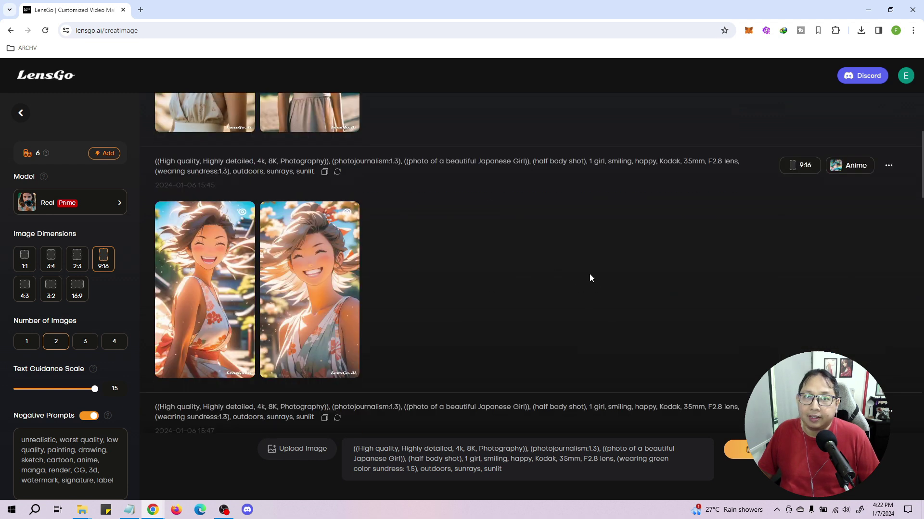
scroll(590, 284, "down", 4)
scroll(592, 284, "down", 3)
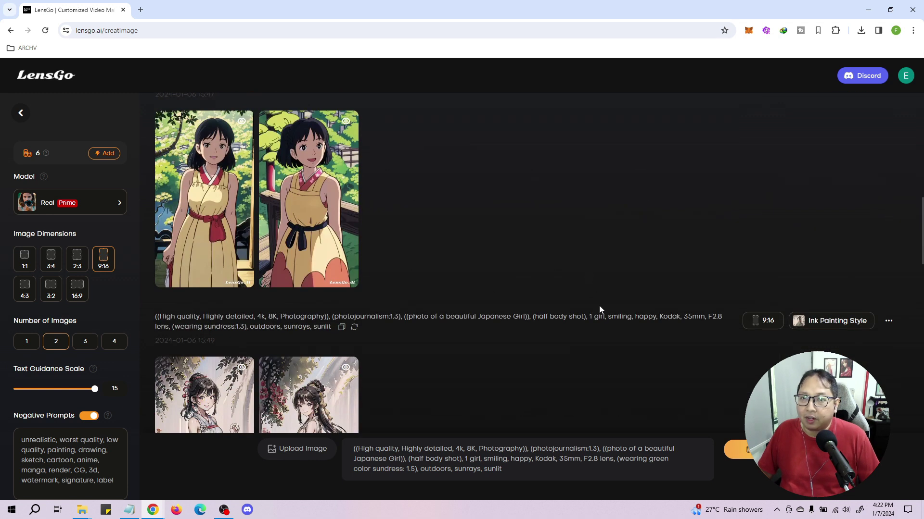
scroll(597, 294, "down", 6)
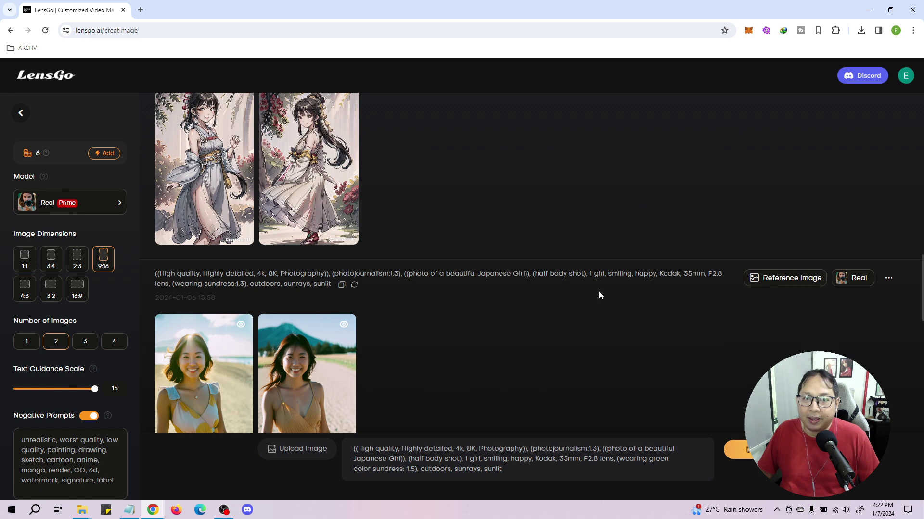